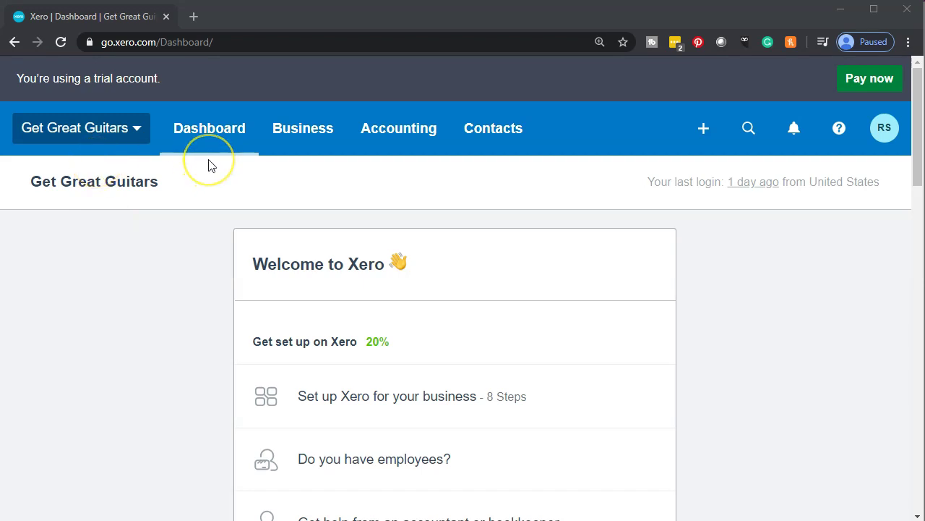
Open the Get Great Guitars Balance Sheet and duplicate it into a second browser tab.
{"action": "left_click", "coordinate": [397, 141]}
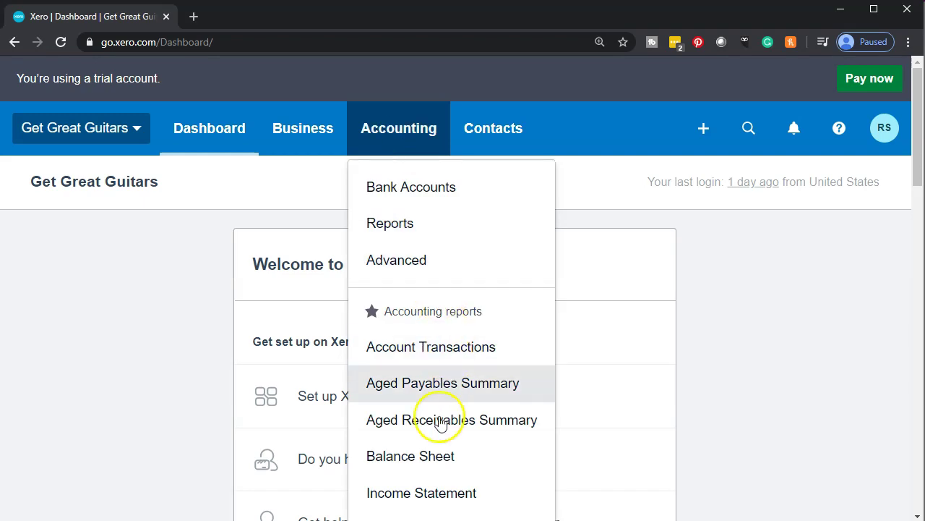
{"action": "left_click", "coordinate": [430, 470]}
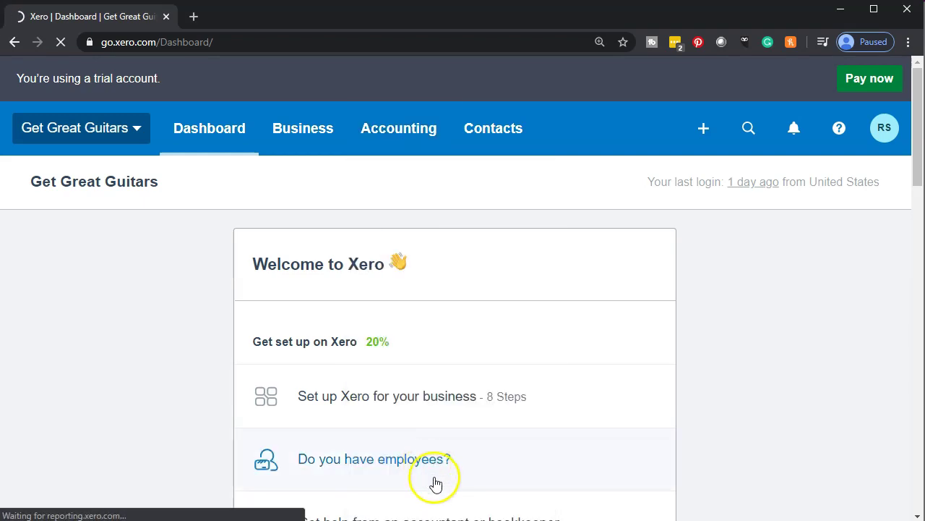
{"action": "right_click", "coordinate": [112, 17]}
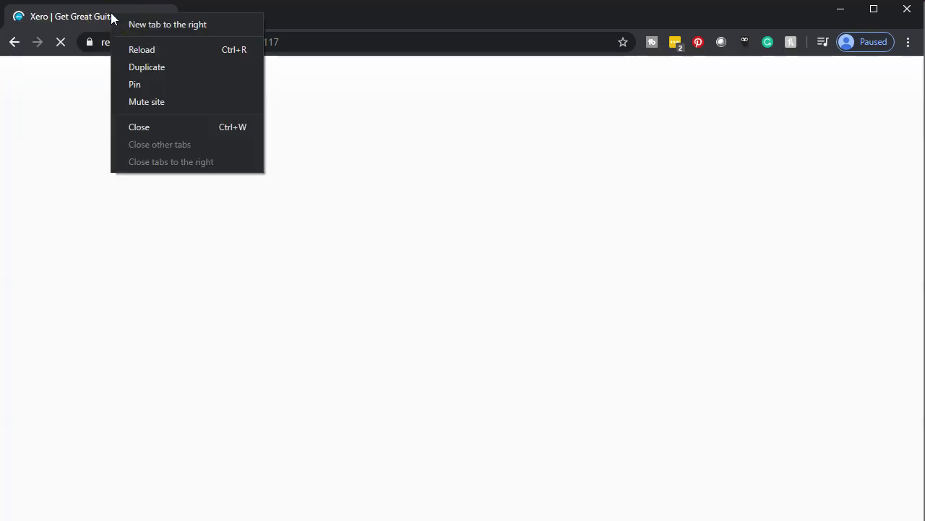
{"action": "left_click", "coordinate": [147, 67]}
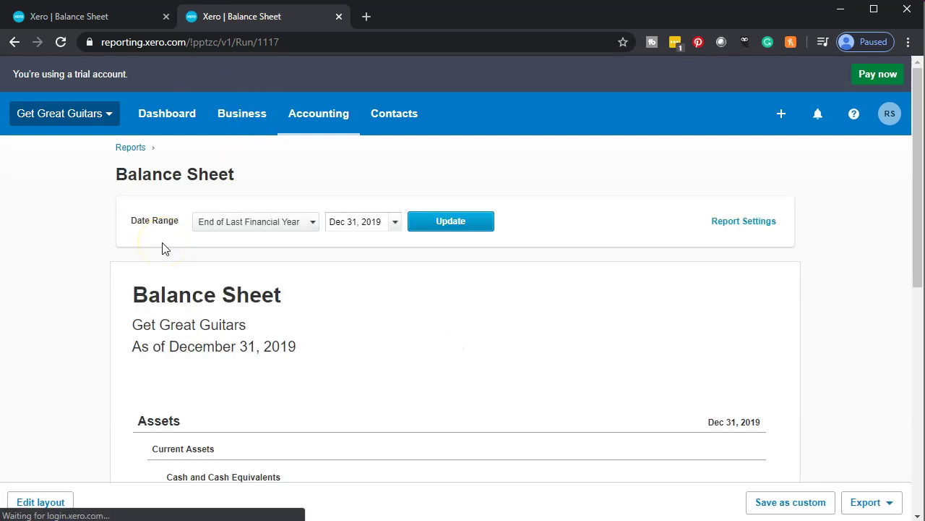
Zoom the Balance Sheet to 125%, review Accounts Payable 15,000.00, and switch to Beginning Balances 12.31.19.pdf.
{"action": "scroll", "coordinate": [162, 248], "scroll_direction": "down", "scroll_amount": 5}
{"action": "left_click", "coordinate": [116, 312]}
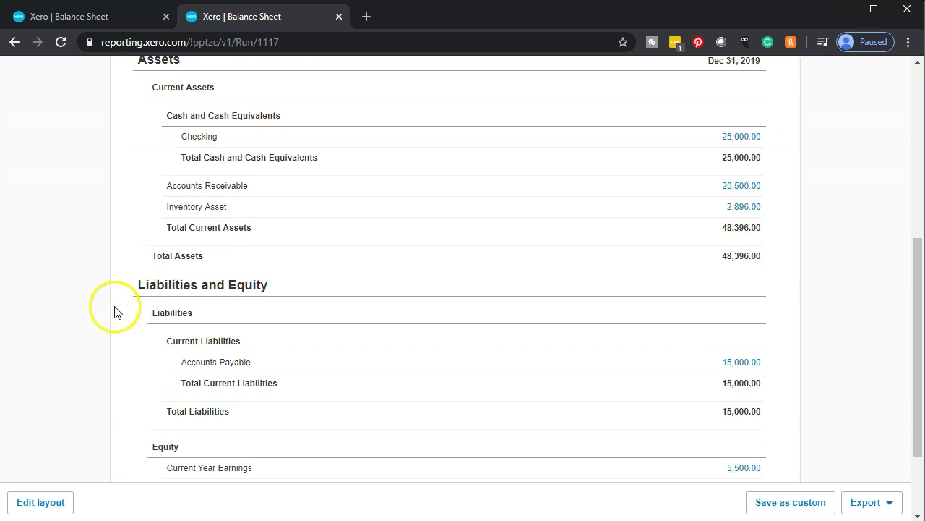
{"action": "key", "text": "ctrl+plus"}
{"action": "key", "text": "ctrl+plus"}
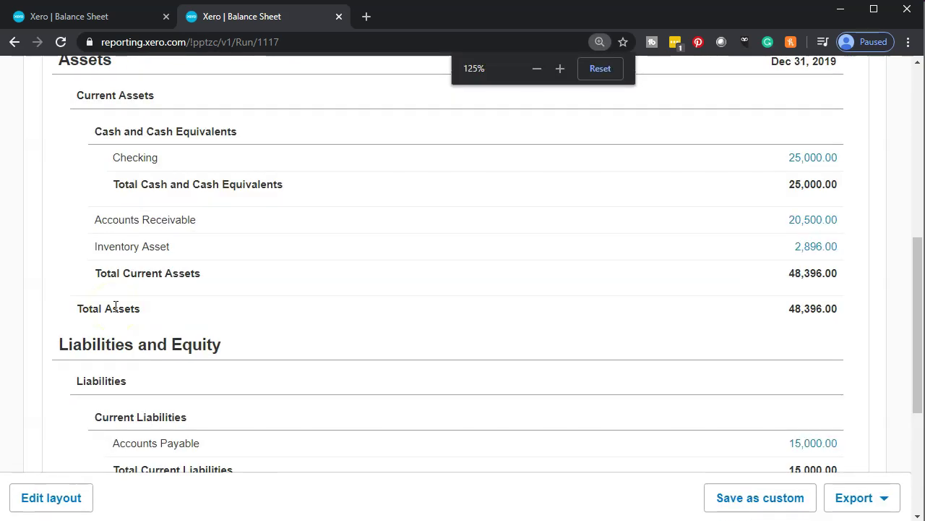
{"action": "scroll", "coordinate": [213, 281], "scroll_direction": "down", "scroll_amount": 3}
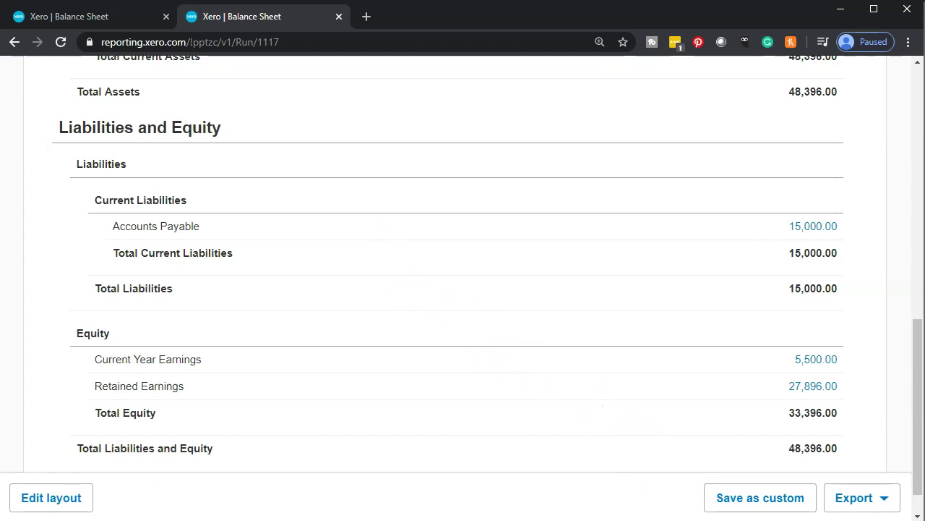
{"action": "key", "text": "alt+Tab"}
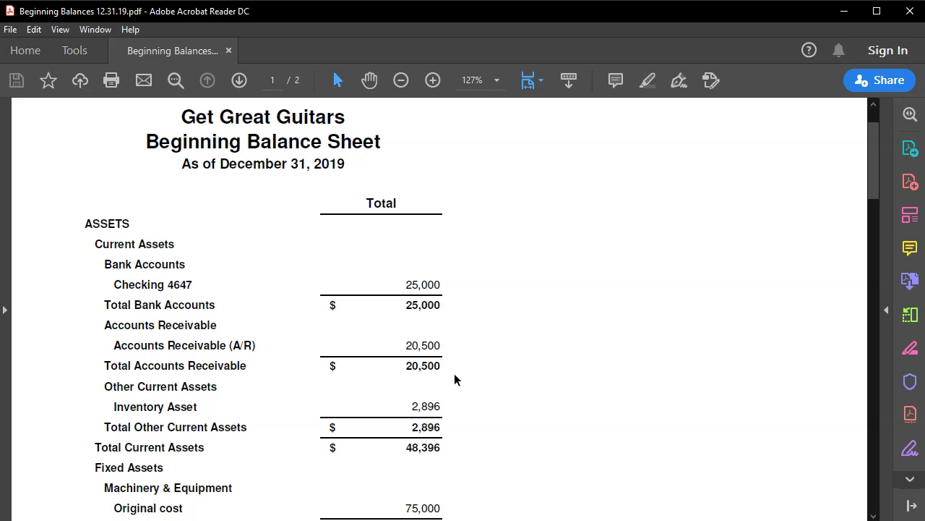
{"action": "scroll", "coordinate": [454, 374], "scroll_direction": "down", "scroll_amount": 6}
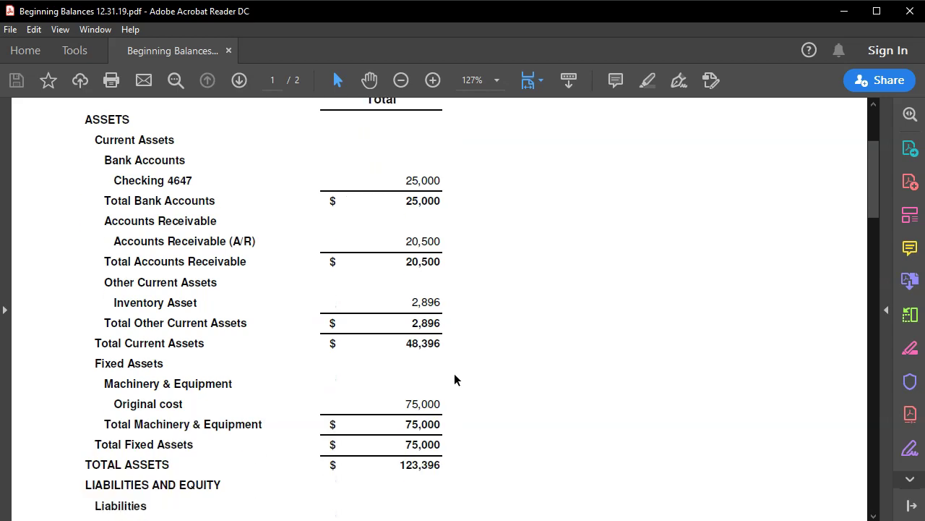
{"action": "scroll", "coordinate": [454, 375], "scroll_direction": "down", "scroll_amount": 2}
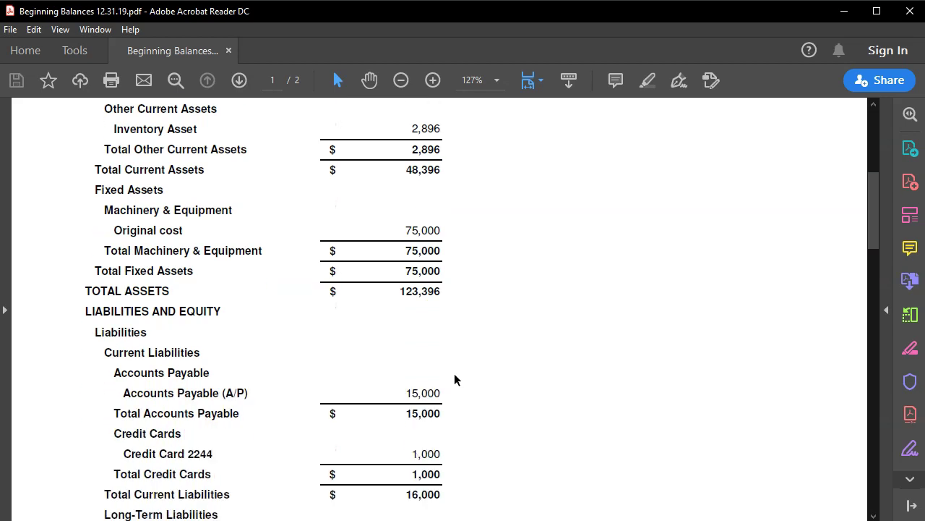
{"action": "scroll", "coordinate": [454, 379], "scroll_direction": "down", "scroll_amount": 3}
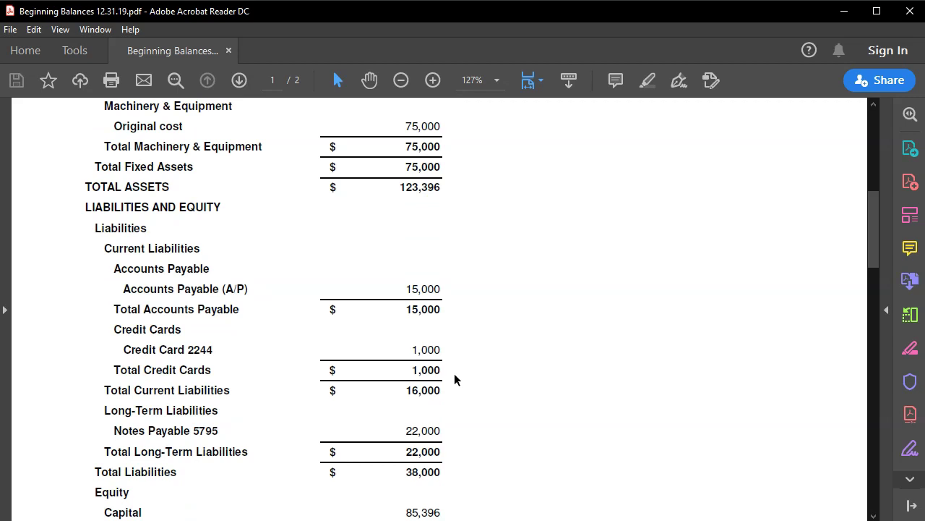
{"action": "scroll", "coordinate": [454, 378], "scroll_direction": "down", "scroll_amount": 4}
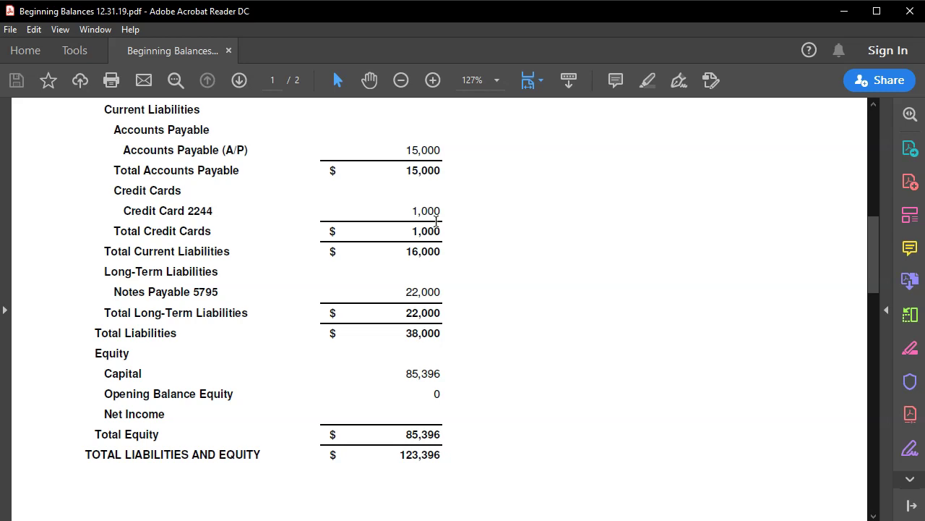
{"action": "left_click", "coordinate": [448, 214]}
Minimize Acrobat, restore the Balance Sheet's normal zoom, and go to the Chart of accounts.
{"action": "left_click", "coordinate": [843, 11]}
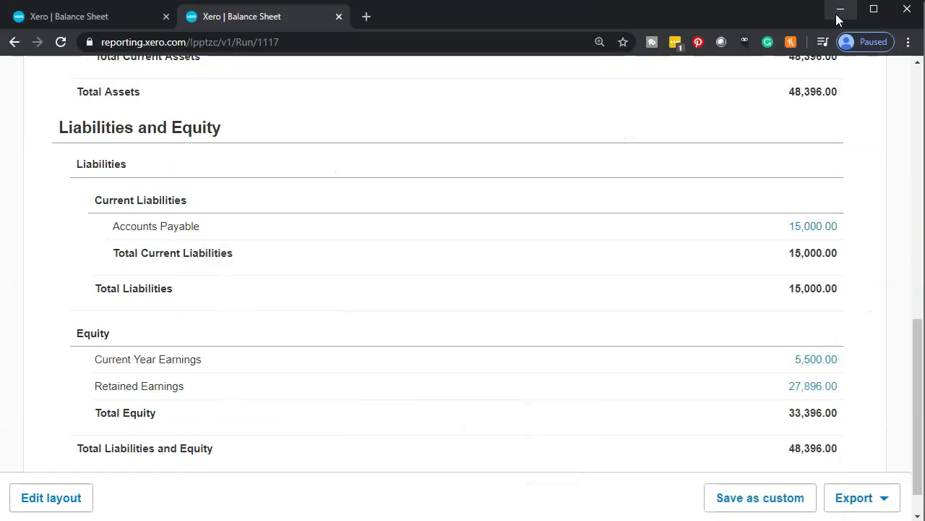
{"action": "scroll", "coordinate": [492, 308], "scroll_direction": "up", "scroll_amount": 3}
{"action": "scroll", "coordinate": [486, 310], "scroll_direction": "up", "scroll_amount": 8}
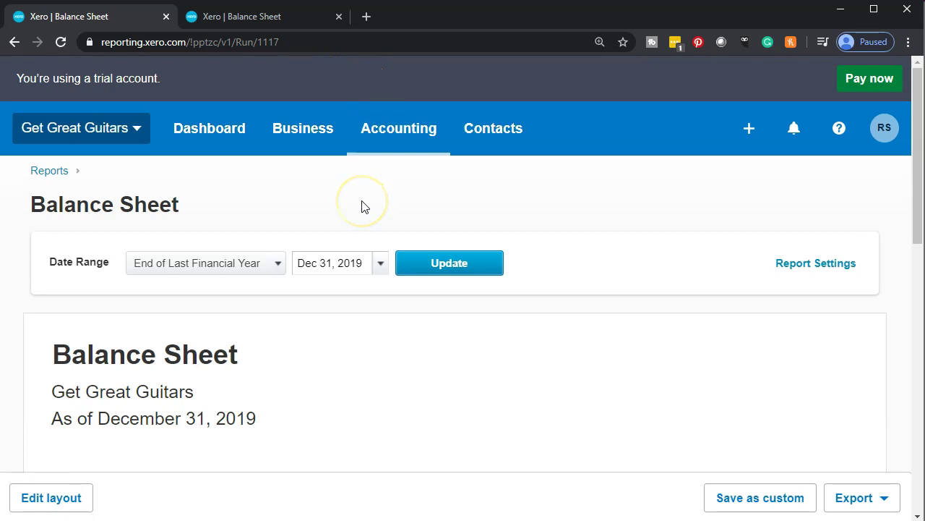
{"action": "key", "text": "ctrl+minus"}
{"action": "key", "text": "ctrl+minus"}
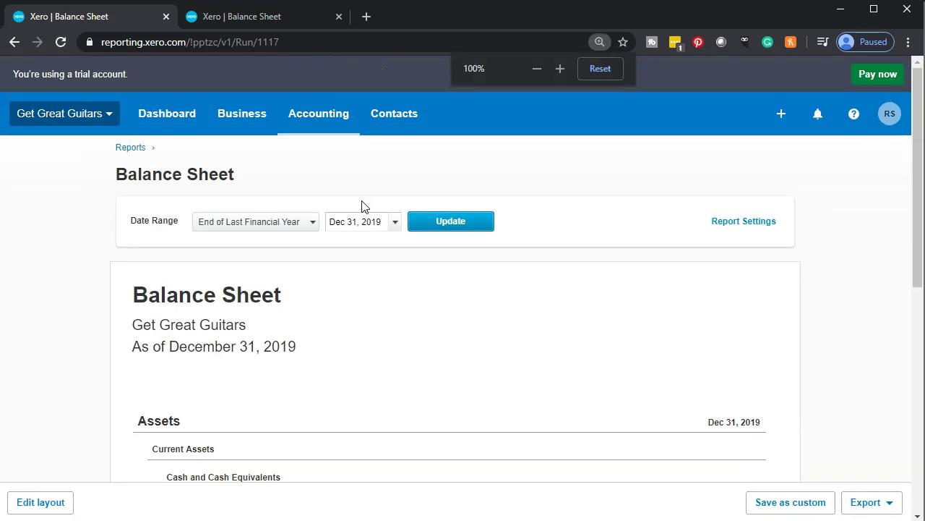
{"action": "left_click", "coordinate": [324, 118]}
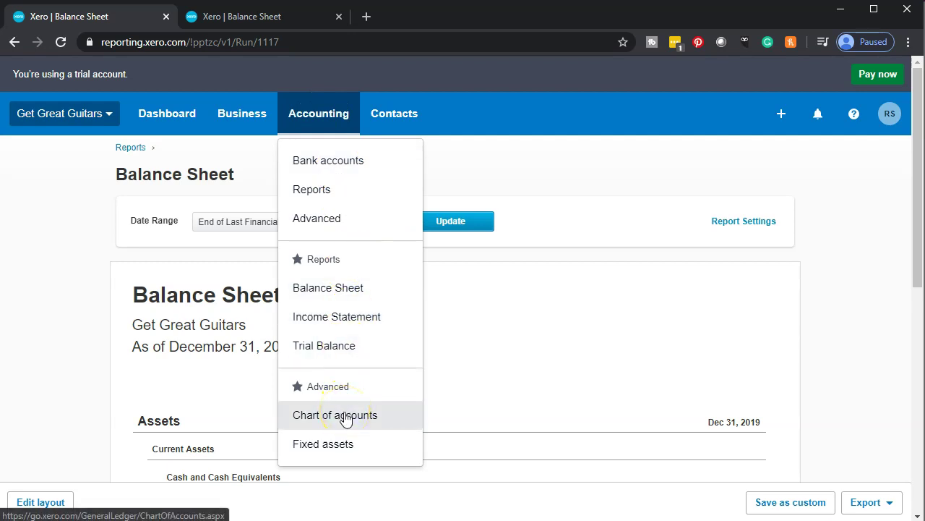
{"action": "left_click", "coordinate": [346, 418]}
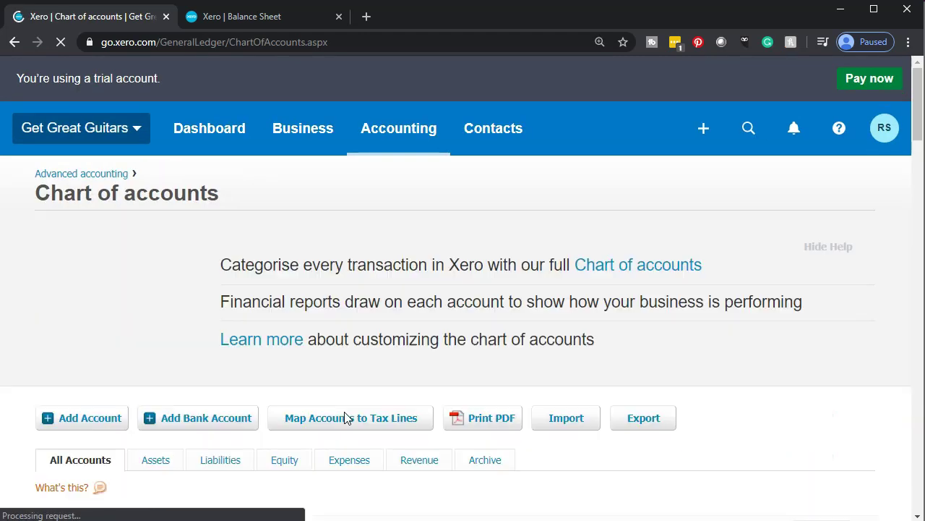
Filter the chart of accounts to Liabilities, review the list, and start Add Account.
{"action": "scroll", "coordinate": [346, 418], "scroll_direction": "down", "scroll_amount": 4}
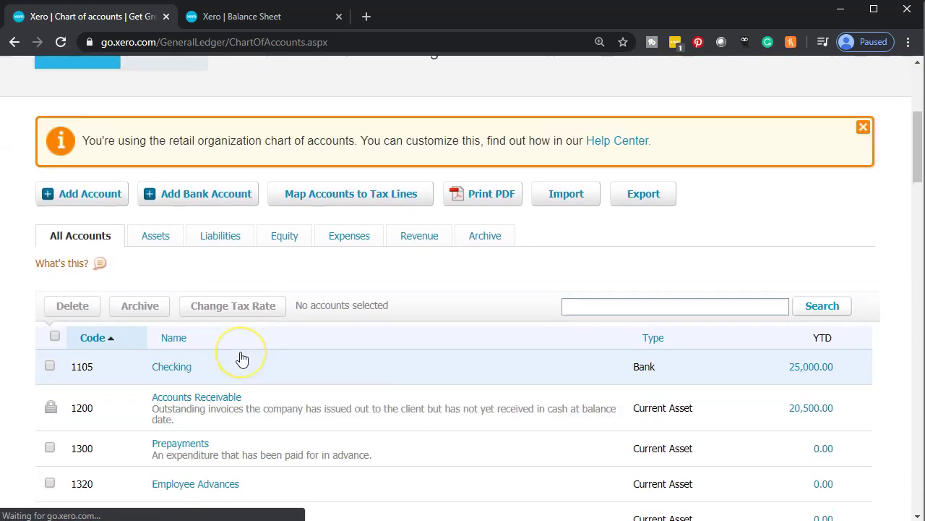
{"action": "scroll", "coordinate": [243, 357], "scroll_direction": "down", "scroll_amount": 3}
{"action": "scroll", "coordinate": [242, 358], "scroll_direction": "up", "scroll_amount": 2}
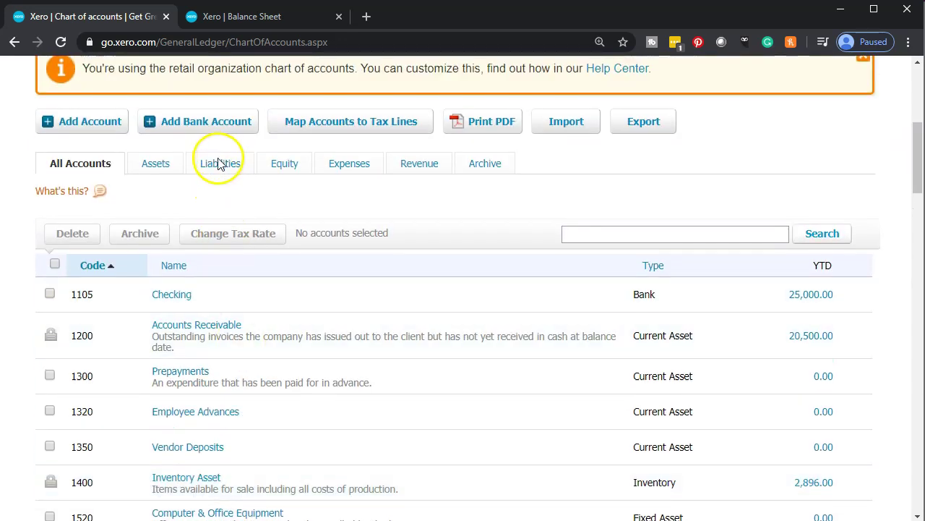
{"action": "left_click", "coordinate": [221, 166]}
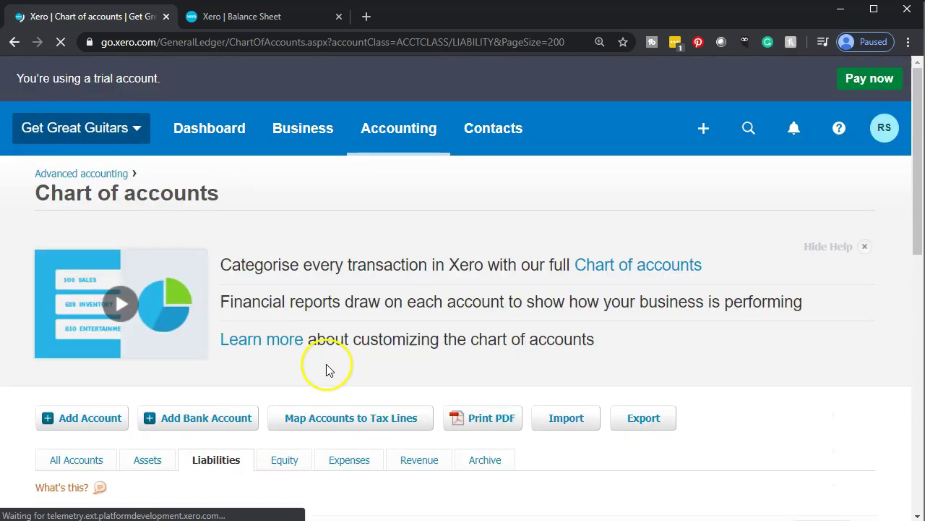
{"action": "scroll", "coordinate": [325, 365], "scroll_direction": "down", "scroll_amount": 3}
{"action": "scroll", "coordinate": [326, 368], "scroll_direction": "down", "scroll_amount": 1}
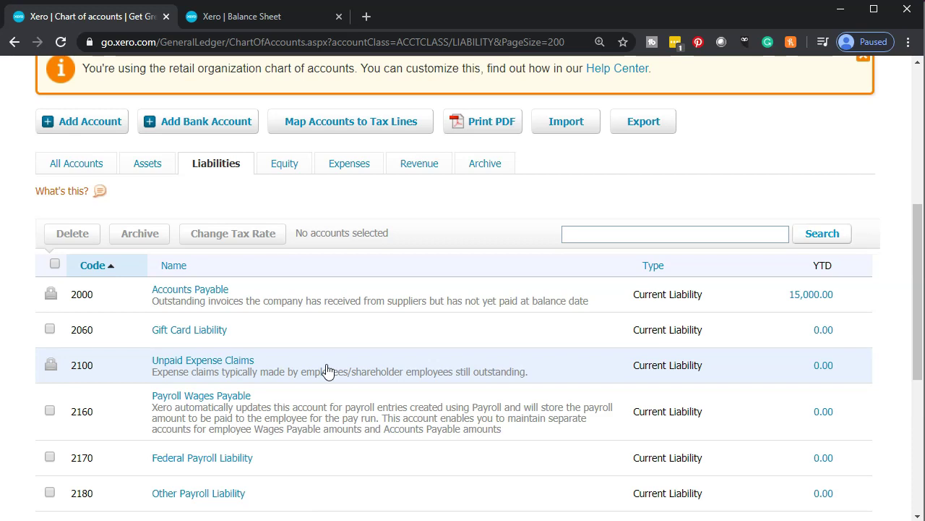
{"action": "scroll", "coordinate": [327, 370], "scroll_direction": "up", "scroll_amount": 1}
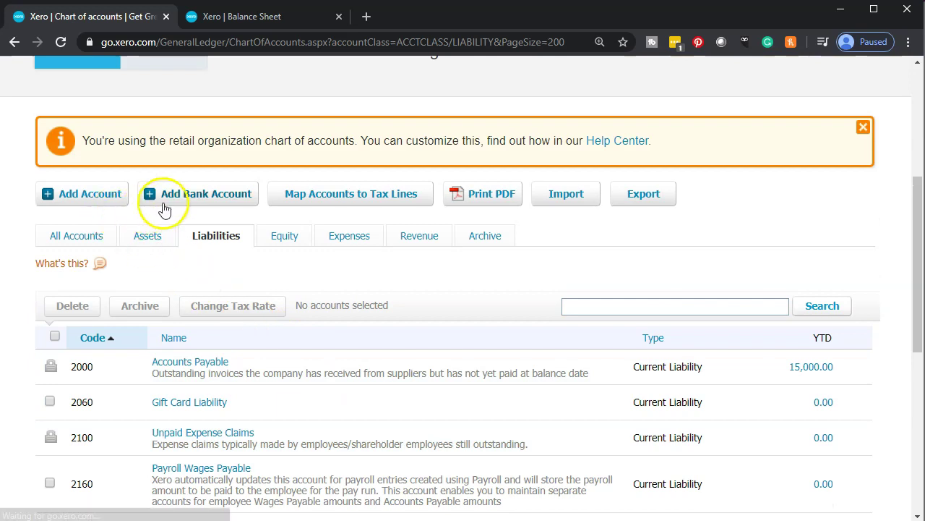
{"action": "left_click", "coordinate": [102, 209]}
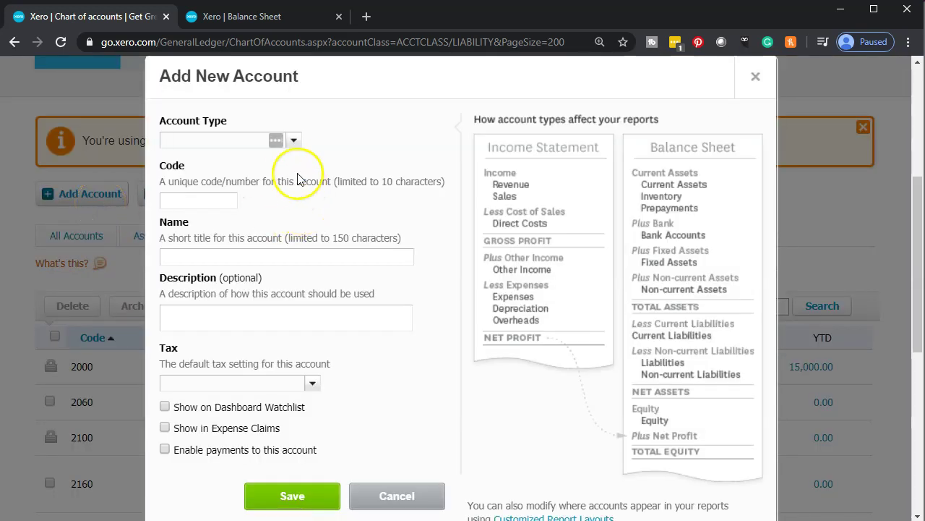
Browse the account types, close the Add New Account form unsaved, and begin adding a bank account.
{"action": "left_click", "coordinate": [293, 140]}
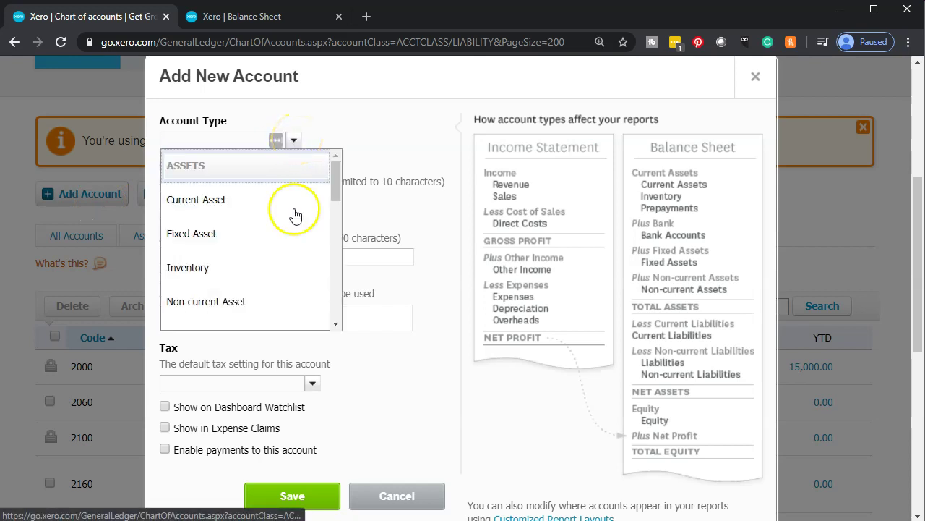
{"action": "scroll", "coordinate": [292, 228], "scroll_direction": "down", "scroll_amount": 1}
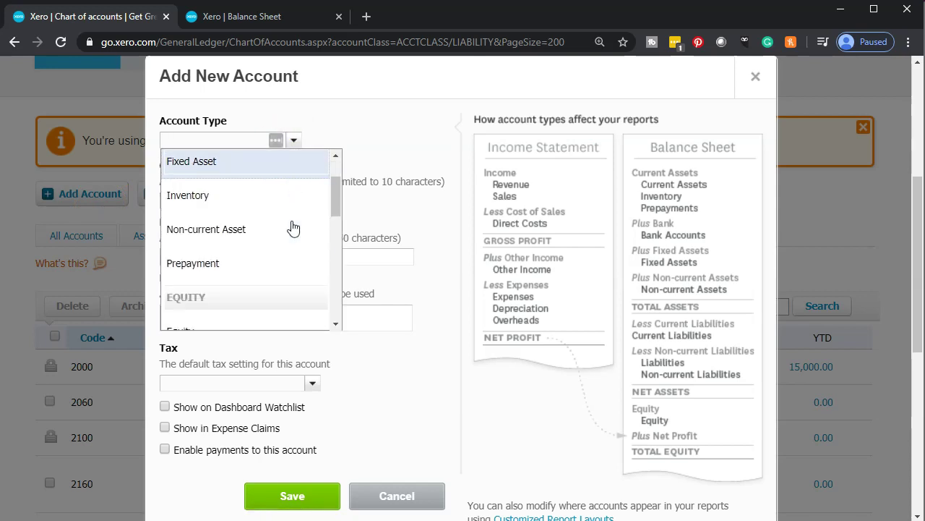
{"action": "scroll", "coordinate": [293, 228], "scroll_direction": "down", "scroll_amount": 4}
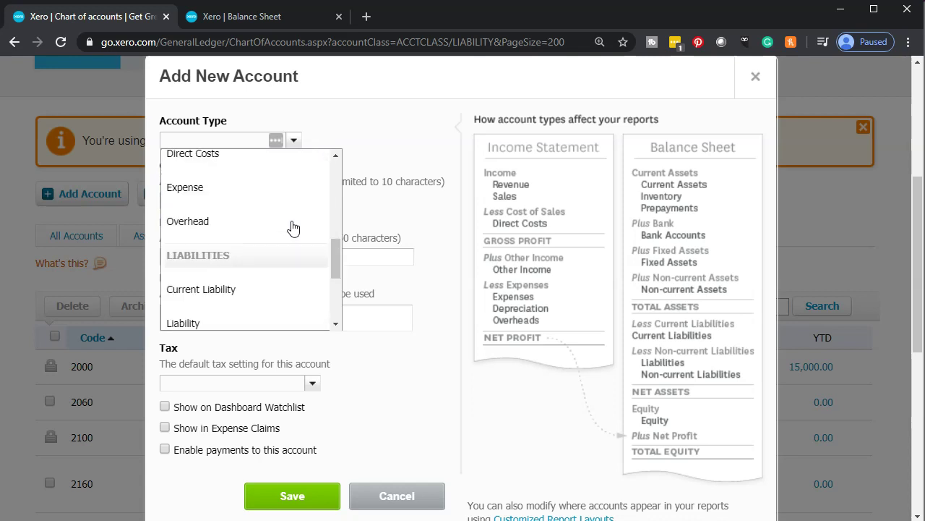
{"action": "scroll", "coordinate": [293, 228], "scroll_direction": "down", "scroll_amount": 1}
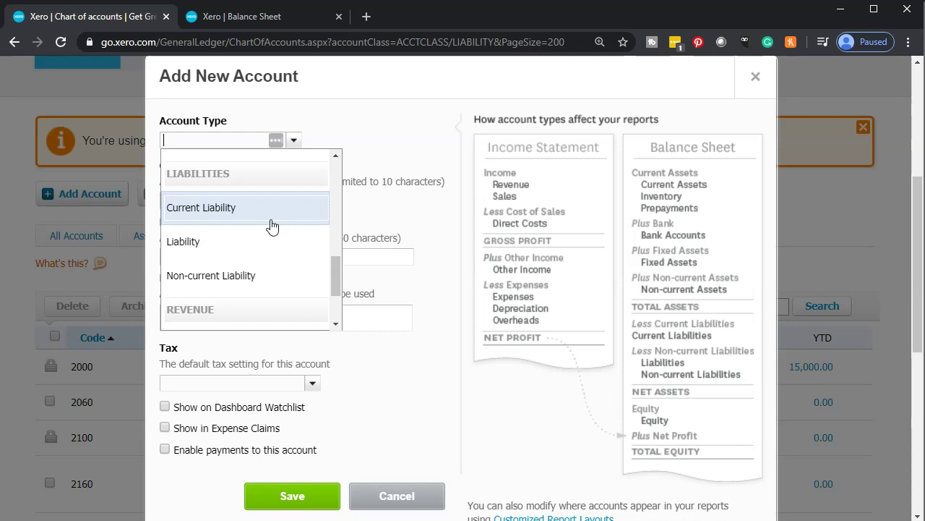
{"action": "left_click", "coordinate": [755, 77]}
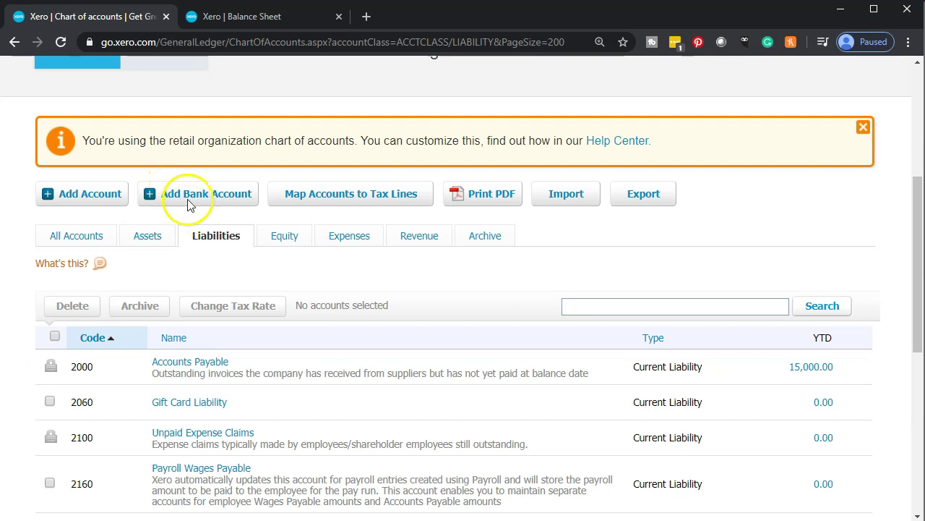
{"action": "left_click", "coordinate": [186, 203]}
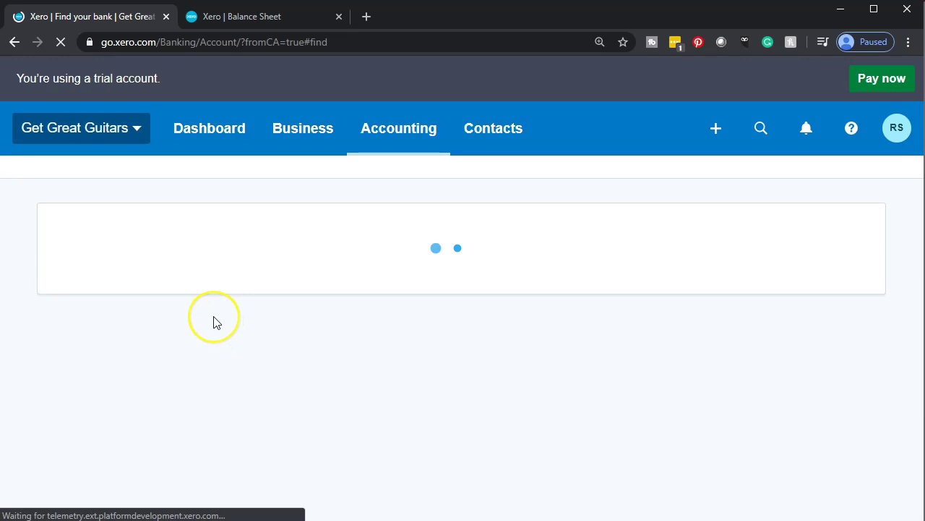
Search 'american exp' in Find your bank and select American Express Cards (US).
{"action": "scroll", "coordinate": [213, 323], "scroll_direction": "down", "scroll_amount": 2}
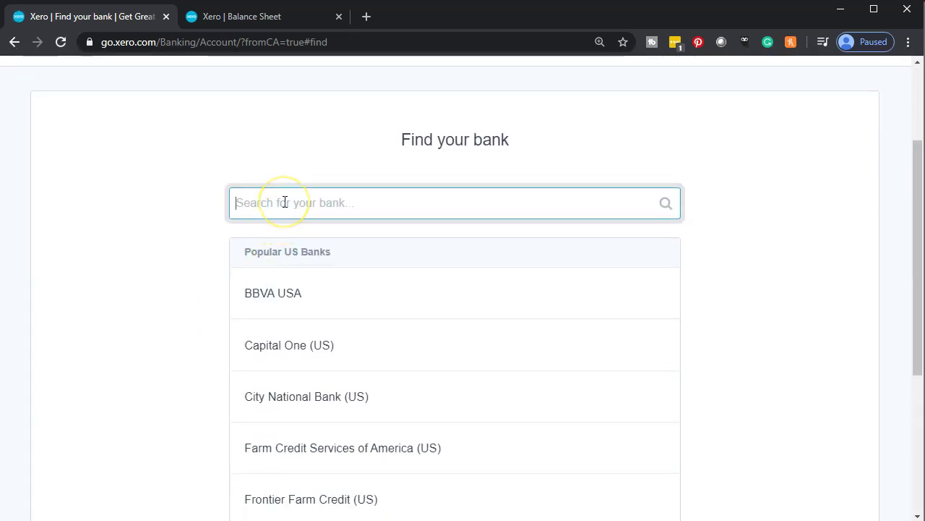
{"action": "type", "text": "ame"}
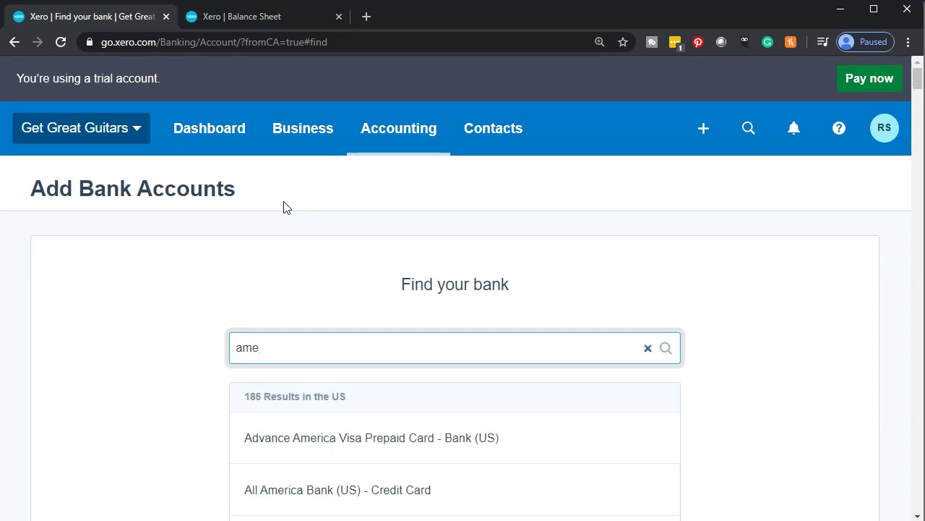
{"action": "left_click", "coordinate": [138, 306]}
{"action": "scroll", "coordinate": [116, 318], "scroll_direction": "down", "scroll_amount": 2}
{"action": "scroll", "coordinate": [103, 328], "scroll_direction": "down", "scroll_amount": 1}
{"action": "type", "text": "e"}
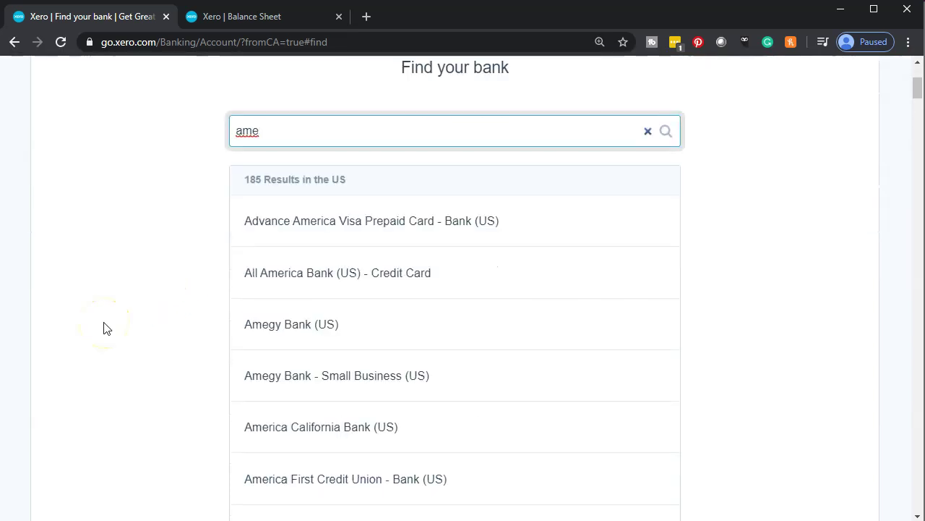
{"action": "type", "text": "rican "}
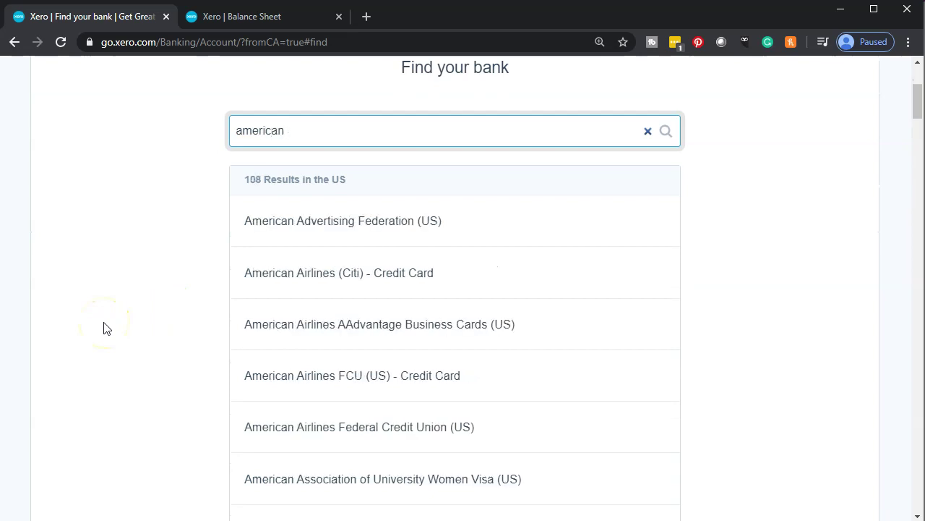
{"action": "type", "text": "expr"}
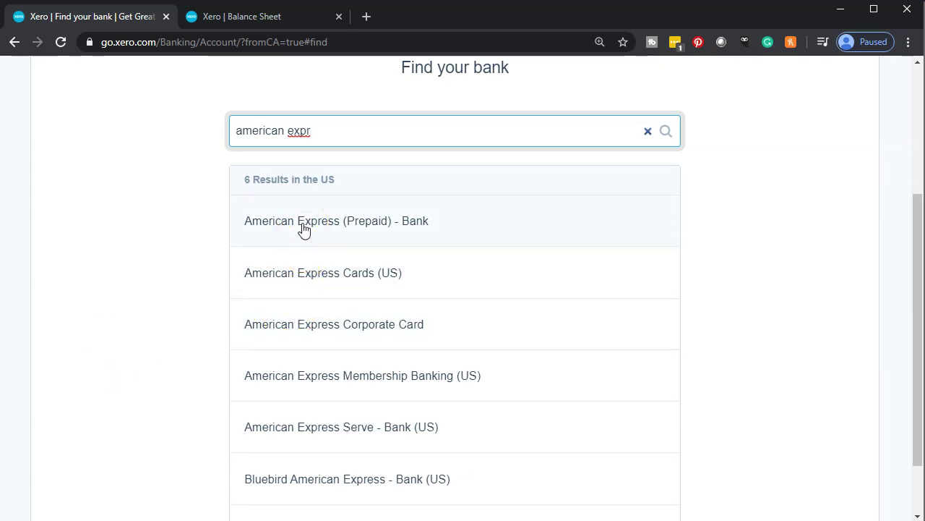
{"action": "left_click", "coordinate": [404, 272]}
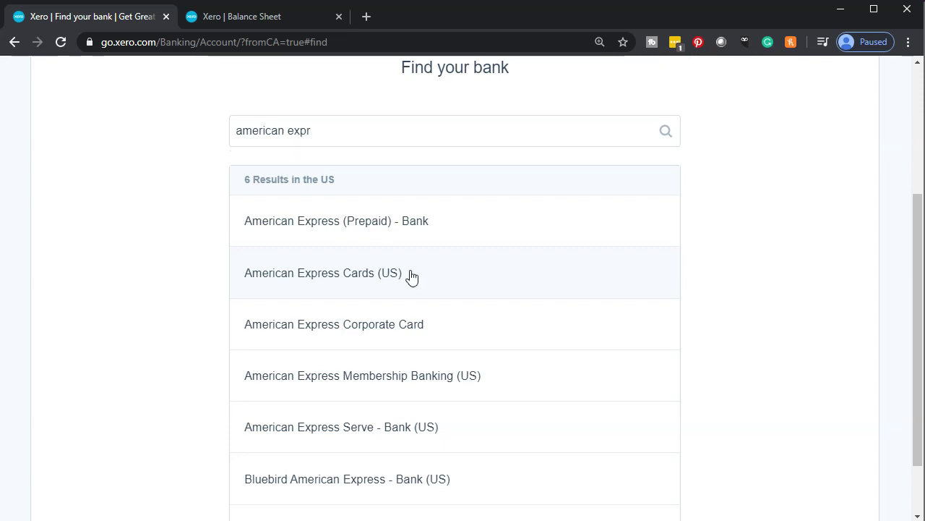
{"action": "left_click", "coordinate": [410, 274]}
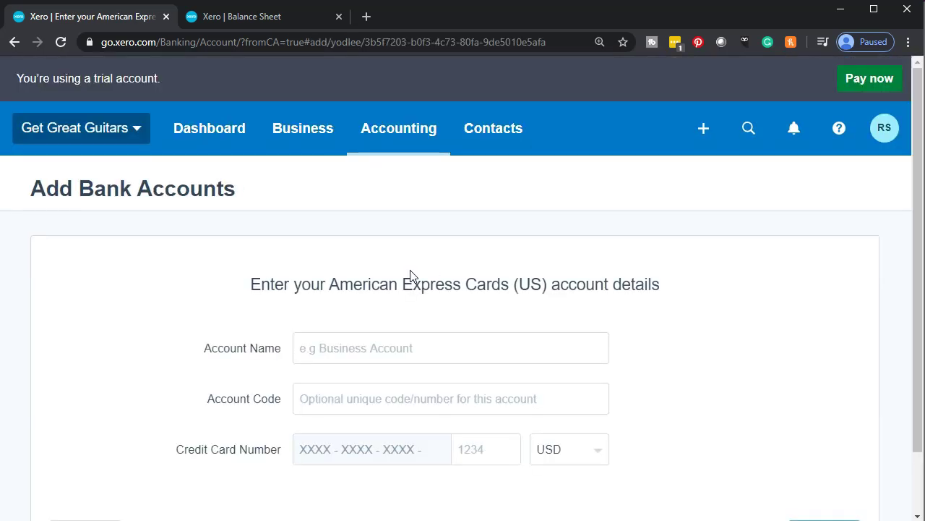
Enter 'Credit Cart' as the American Express account name and move to Account Code.
{"action": "left_click", "coordinate": [186, 340]}
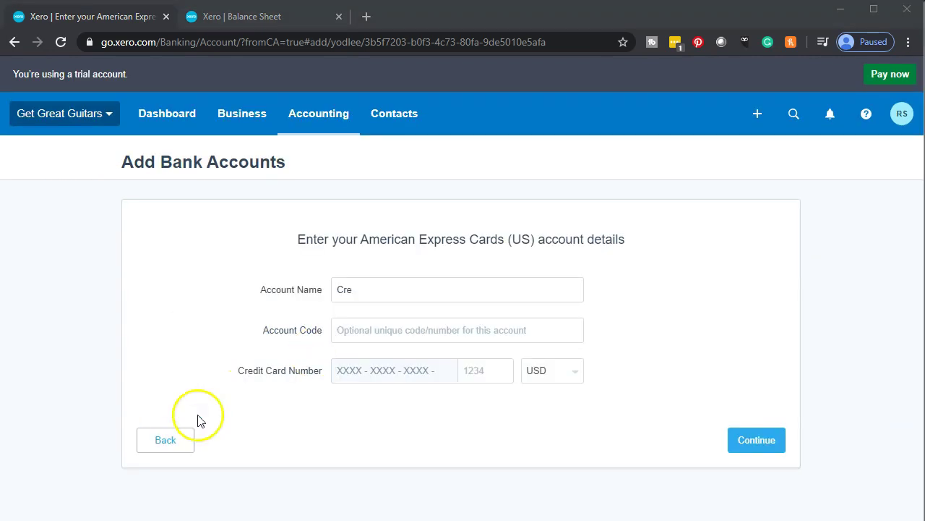
{"action": "left_click", "coordinate": [313, 280]}
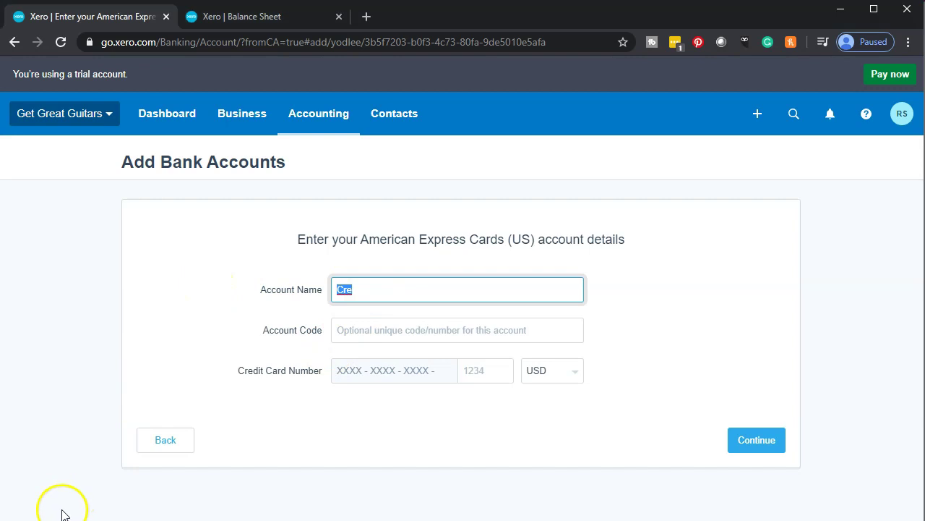
{"action": "left_click", "coordinate": [360, 289]}
{"action": "type", "text": "dit Cart"}
{"action": "key", "text": "Tab"}
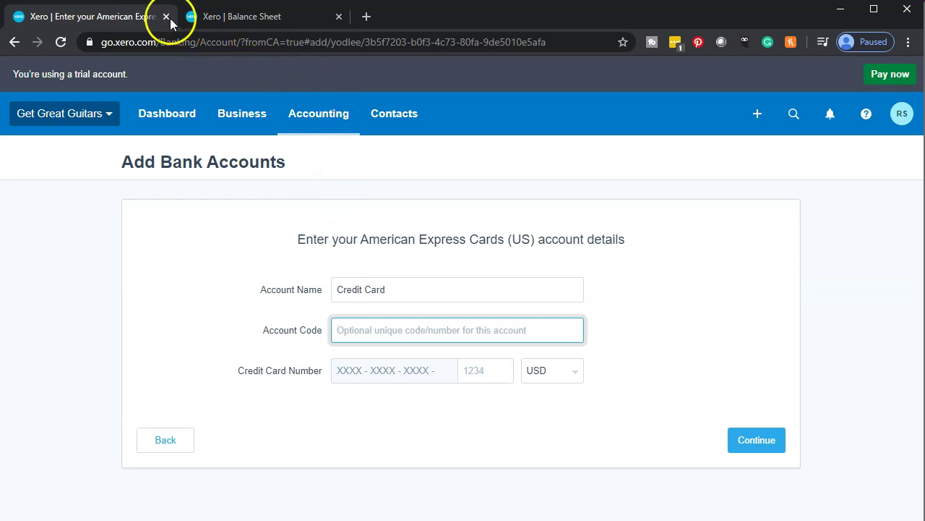
Duplicate the tab and show the chart of accounts' Liabilities list, with Accounts Payable 2000 at 15,000.00.
{"action": "right_click", "coordinate": [132, 16]}
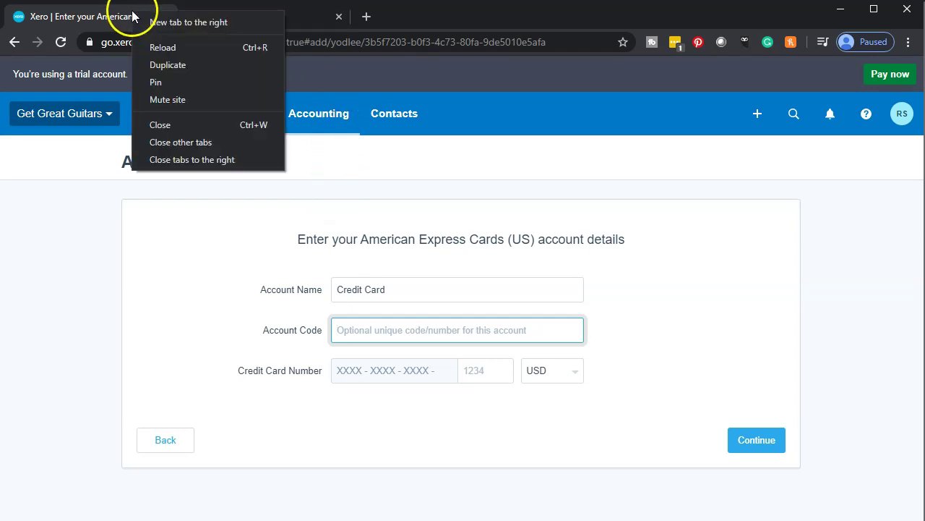
{"action": "left_click", "coordinate": [149, 68]}
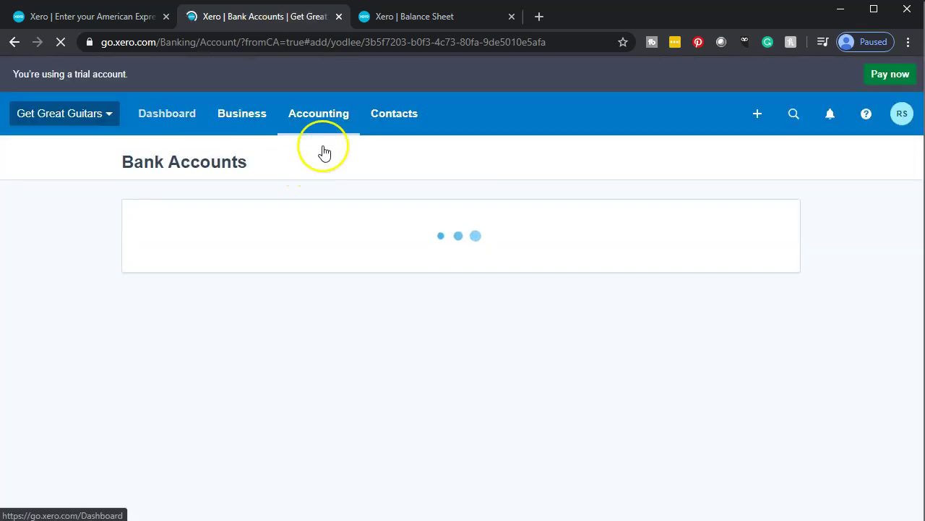
{"action": "left_click", "coordinate": [318, 116]}
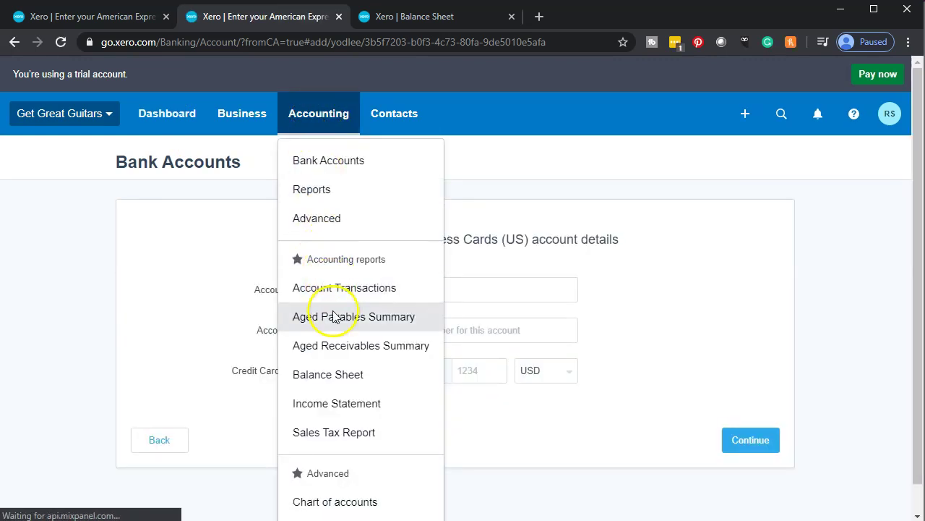
{"action": "scroll", "coordinate": [334, 403], "scroll_direction": "down", "scroll_amount": 1}
{"action": "left_click", "coordinate": [338, 473]}
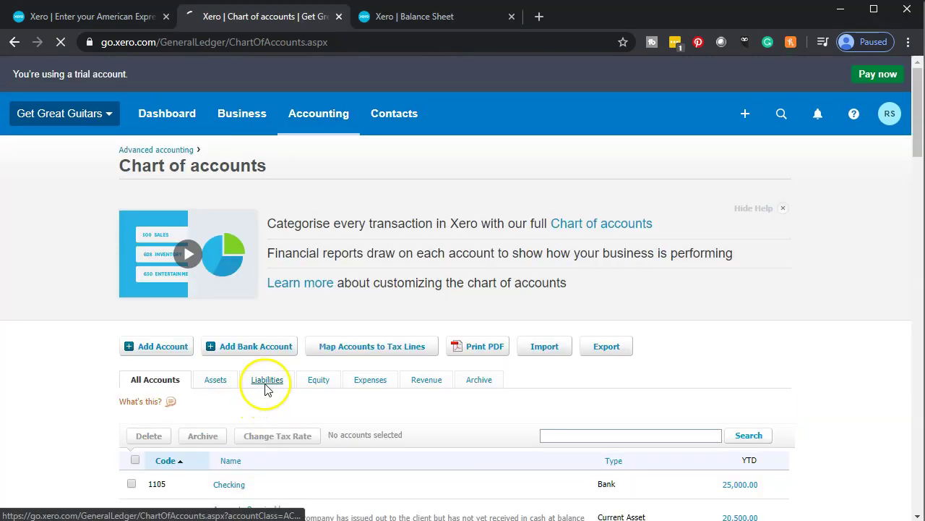
{"action": "left_click", "coordinate": [267, 381]}
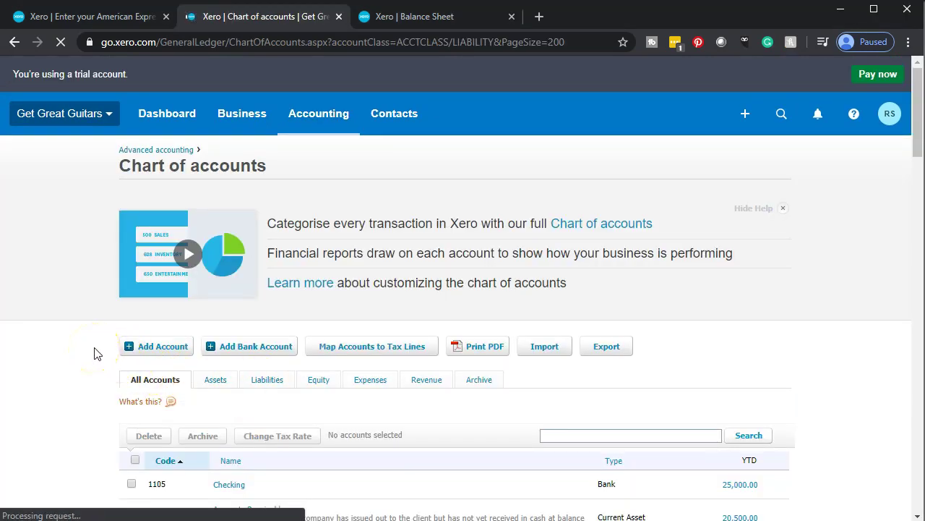
{"action": "scroll", "coordinate": [98, 353], "scroll_direction": "down", "scroll_amount": 2}
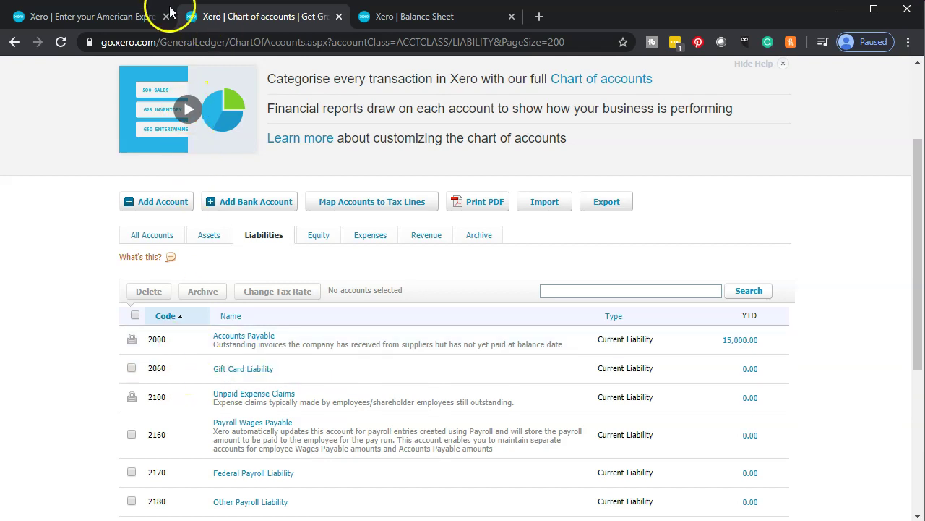
In the card form, enter account code 2052, fill in the card number digits, and continue.
{"action": "left_click", "coordinate": [128, 14]}
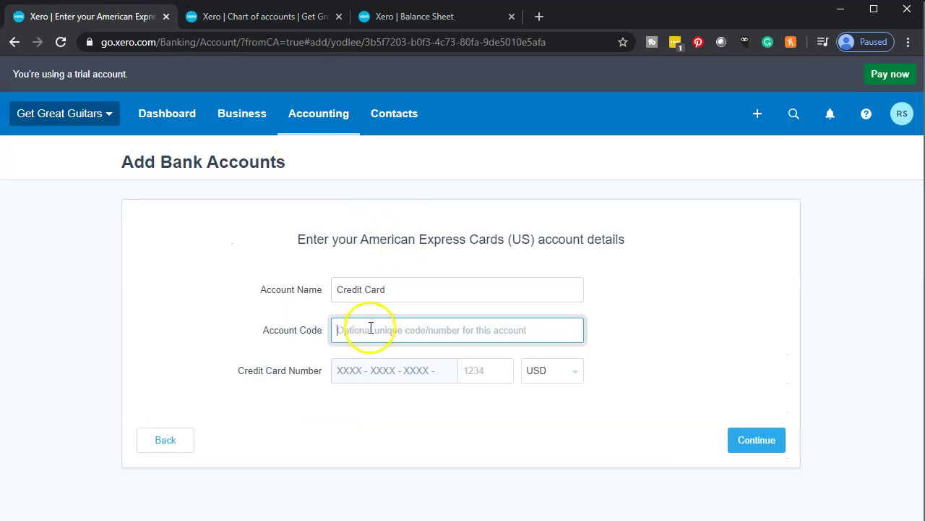
{"action": "type", "text": "2052"}
{"action": "key", "text": "Tab"}
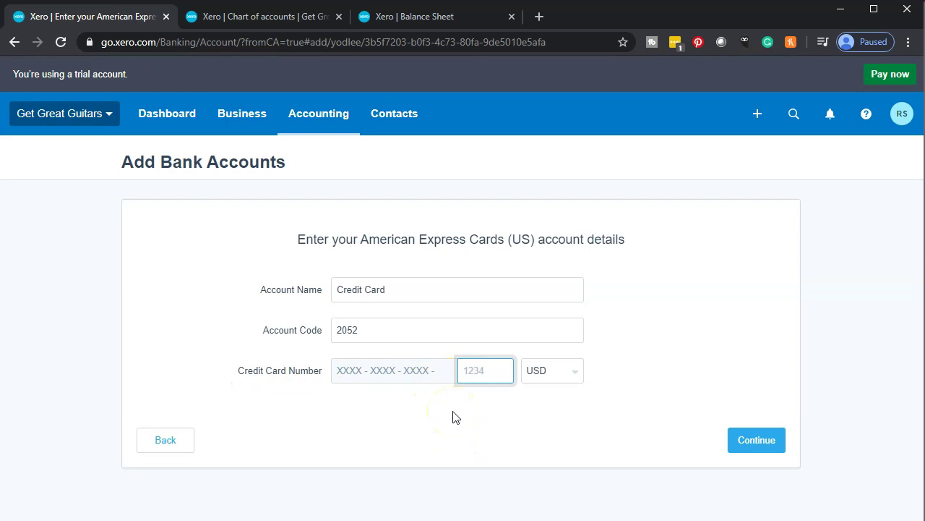
{"action": "type", "text": "1342"}
{"action": "left_click", "coordinate": [749, 448]}
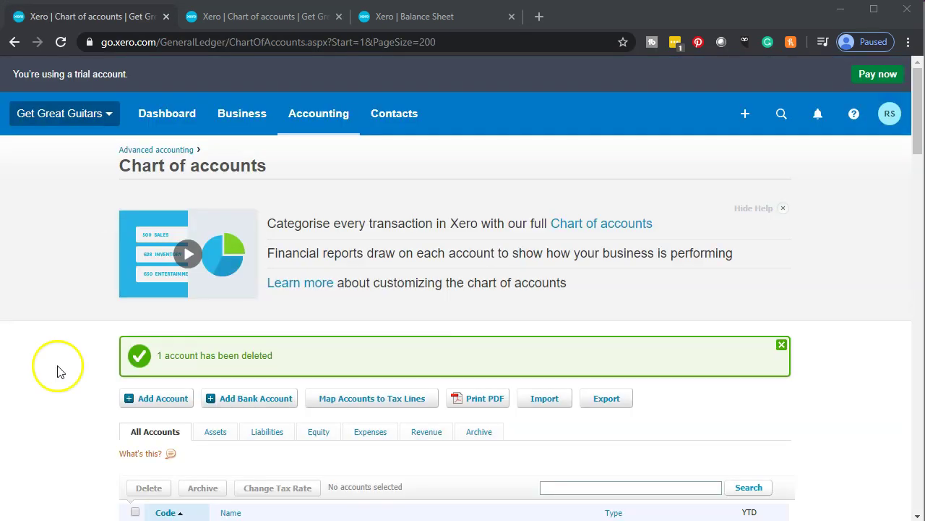
{"action": "scroll", "coordinate": [61, 366], "scroll_direction": "down", "scroll_amount": 3}
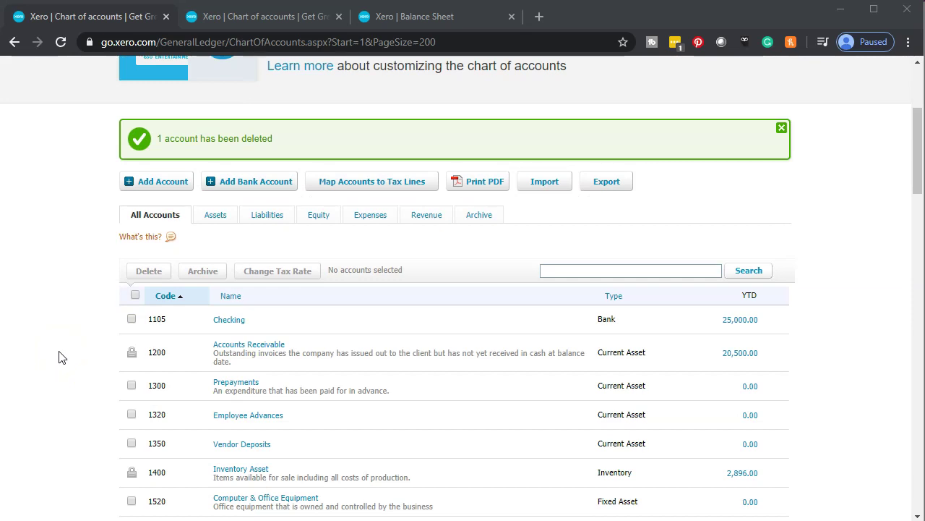
{"action": "scroll", "coordinate": [61, 357], "scroll_direction": "up", "scroll_amount": 3}
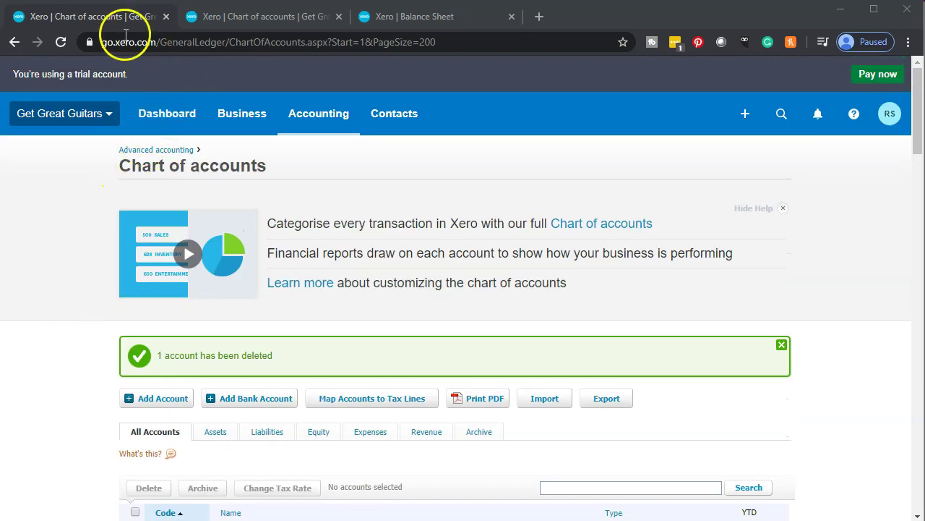
{"action": "left_click", "coordinate": [107, 20]}
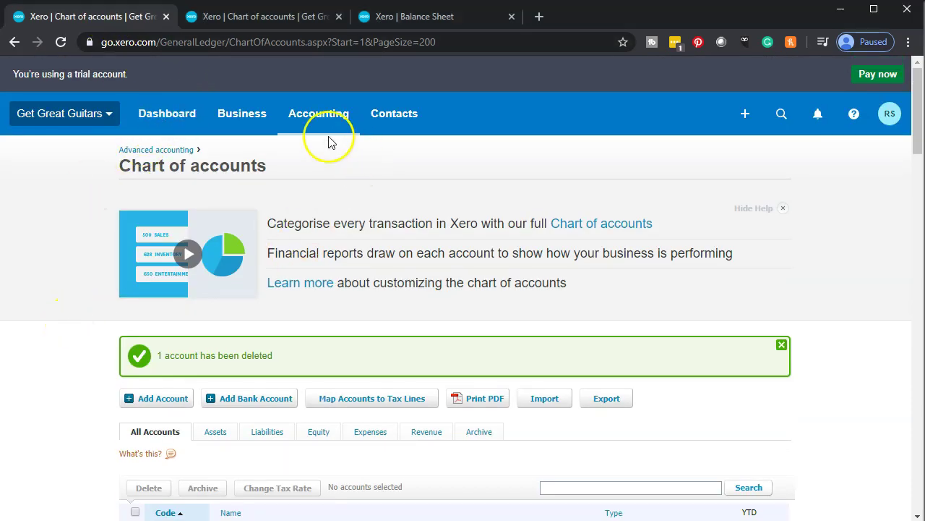
{"action": "left_click", "coordinate": [309, 124]}
{"action": "scroll", "coordinate": [344, 268], "scroll_direction": "down", "scroll_amount": 2}
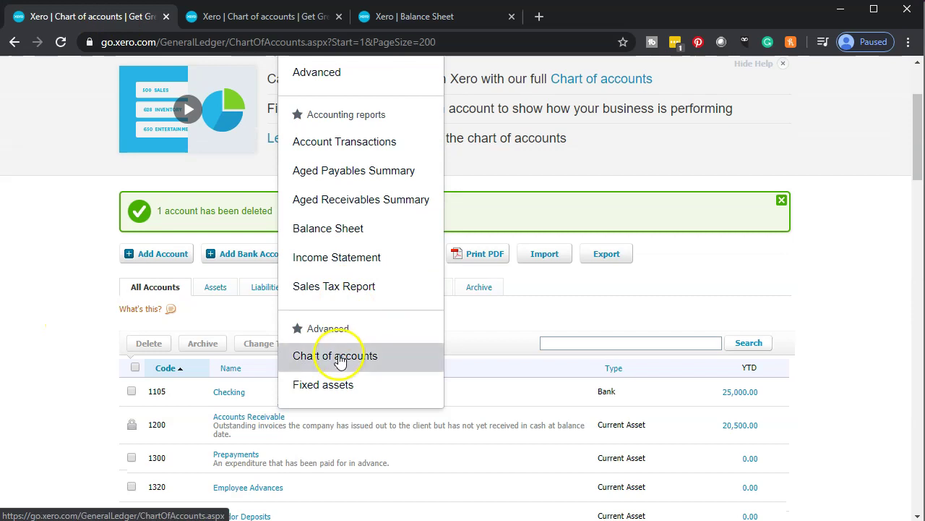
{"action": "left_click", "coordinate": [343, 355]}
{"action": "scroll", "coordinate": [76, 378], "scroll_direction": "down", "scroll_amount": 1}
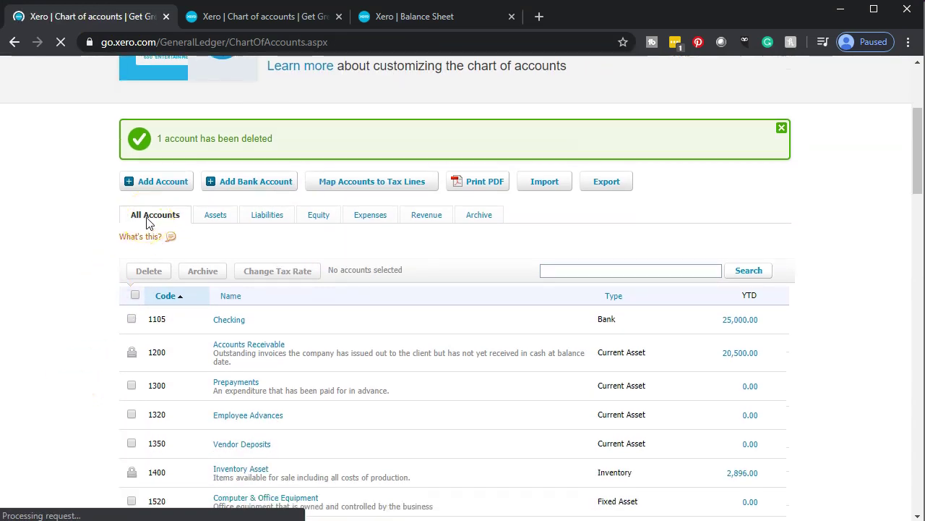
{"action": "scroll", "coordinate": [8, 334], "scroll_direction": "down", "scroll_amount": 1}
{"action": "scroll", "coordinate": [157, 289], "scroll_direction": "down", "scroll_amount": 2}
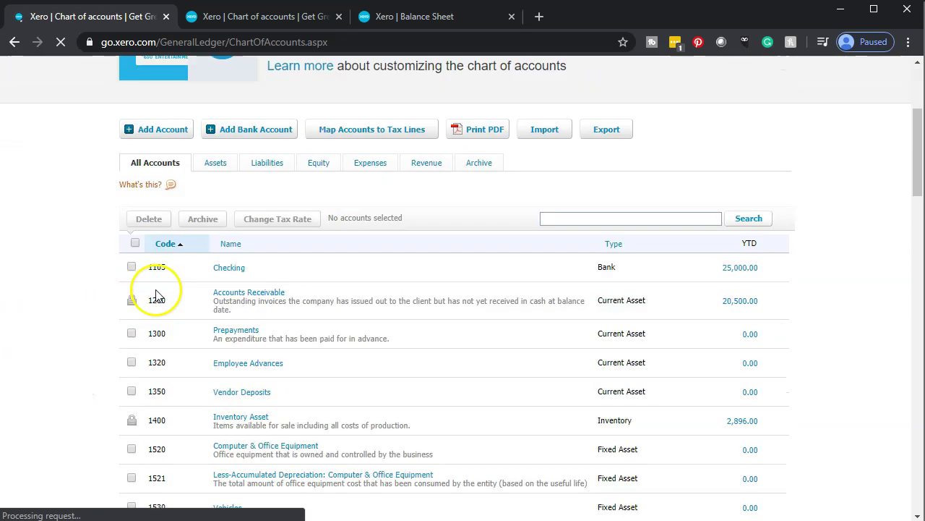
{"action": "left_click", "coordinate": [184, 253]}
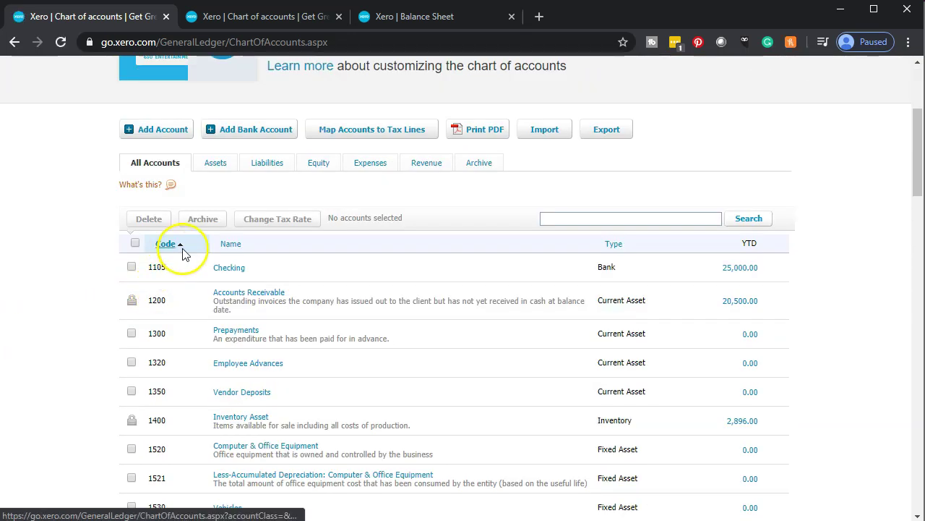
{"action": "scroll", "coordinate": [195, 323], "scroll_direction": "down", "scroll_amount": 4}
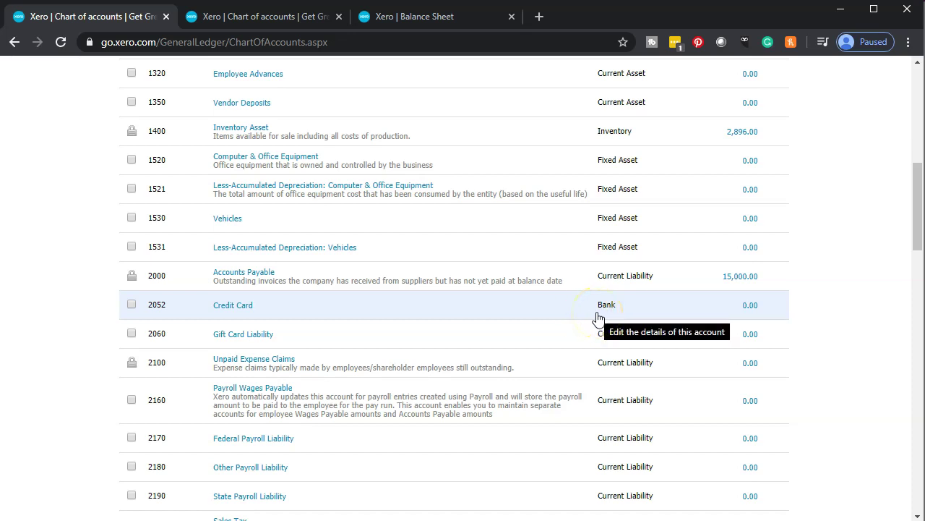
{"action": "scroll", "coordinate": [597, 317], "scroll_direction": "up", "scroll_amount": 8}
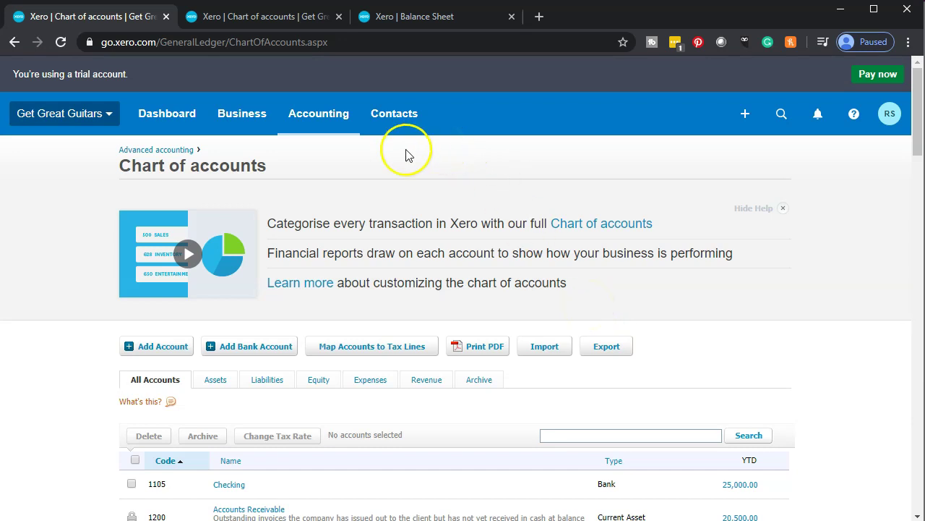
Start a Spend Money transaction paid from the Credit Card account, dated Jan 28, 2020.
{"action": "left_click", "coordinate": [745, 114]}
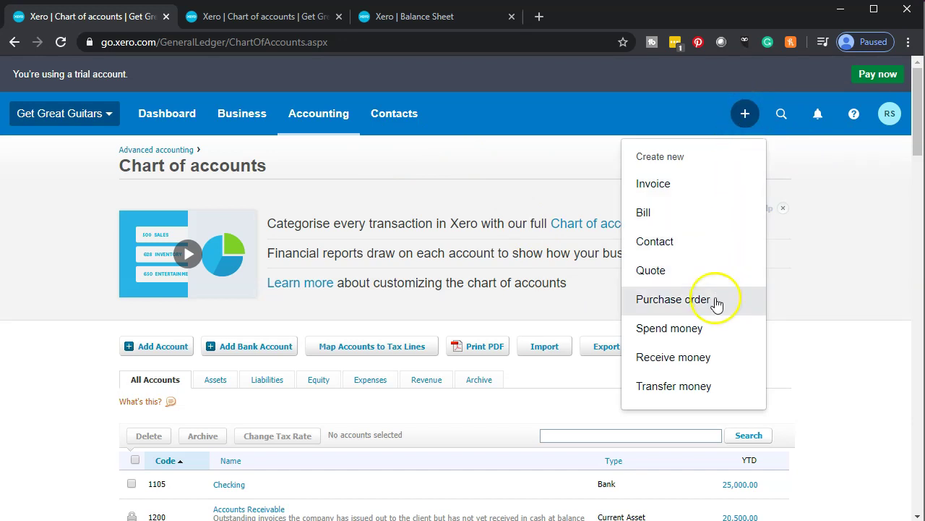
{"action": "left_click", "coordinate": [718, 335]}
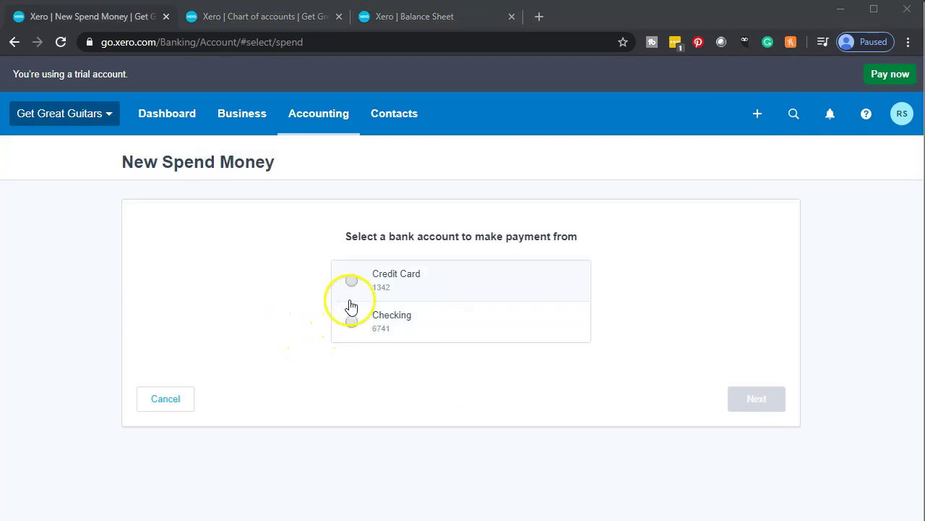
{"action": "left_click", "coordinate": [352, 282]}
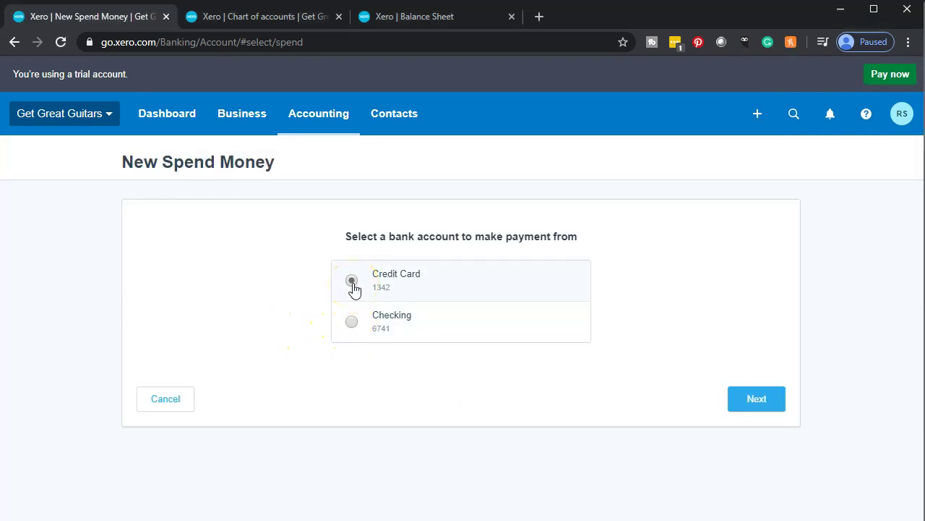
{"action": "left_click", "coordinate": [756, 399]}
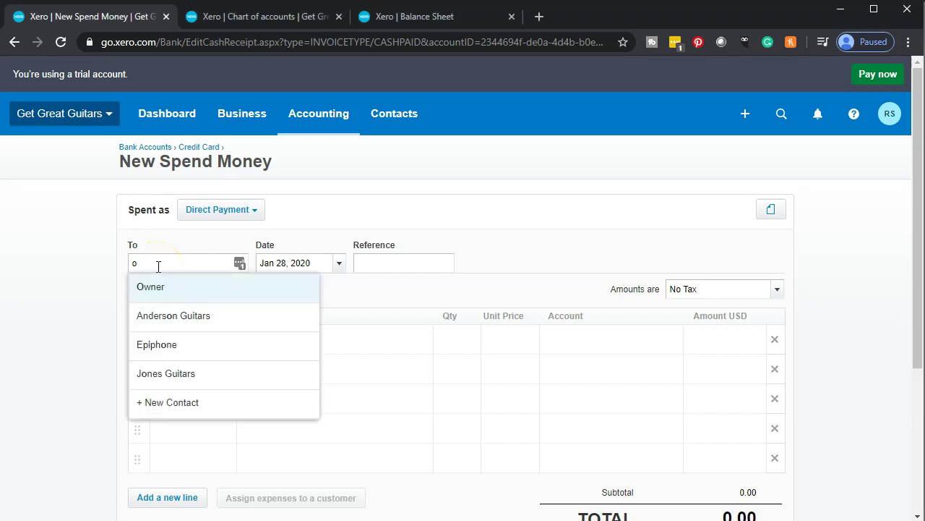
Set the payee to Owner, description 'Opening Balance', and date Dec 31, 2019.
{"action": "key", "text": "Down"}
{"action": "key", "text": "Up"}
{"action": "key", "text": "Tab"}
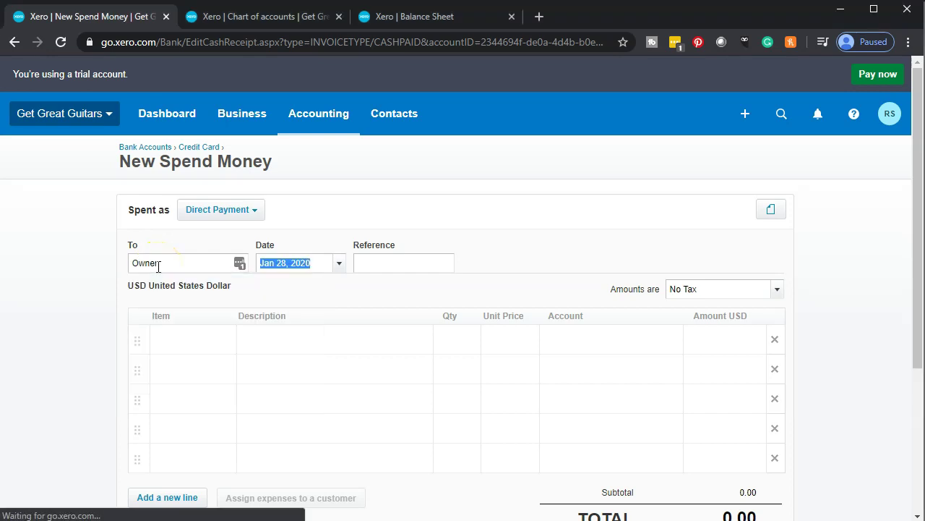
{"action": "left_click", "coordinate": [292, 347]}
{"action": "type", "text": "Op"}
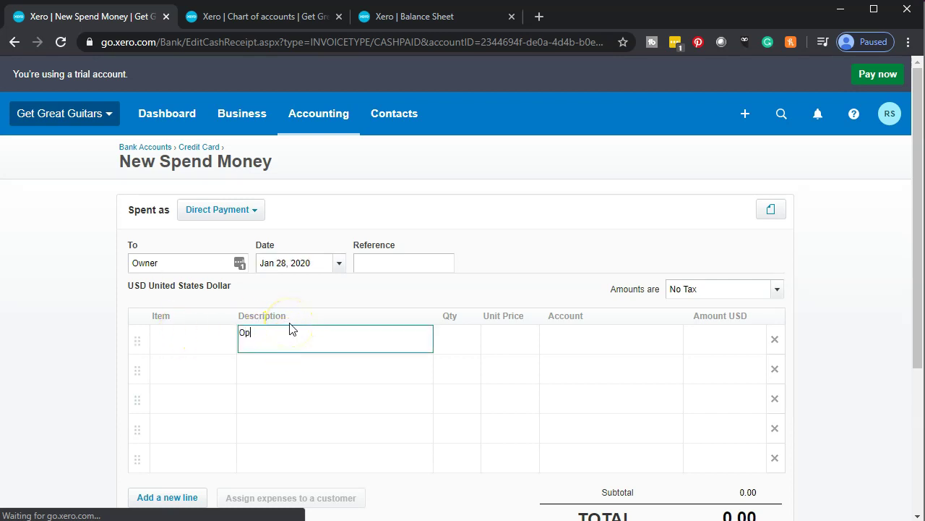
{"action": "type", "text": "ening Balance"}
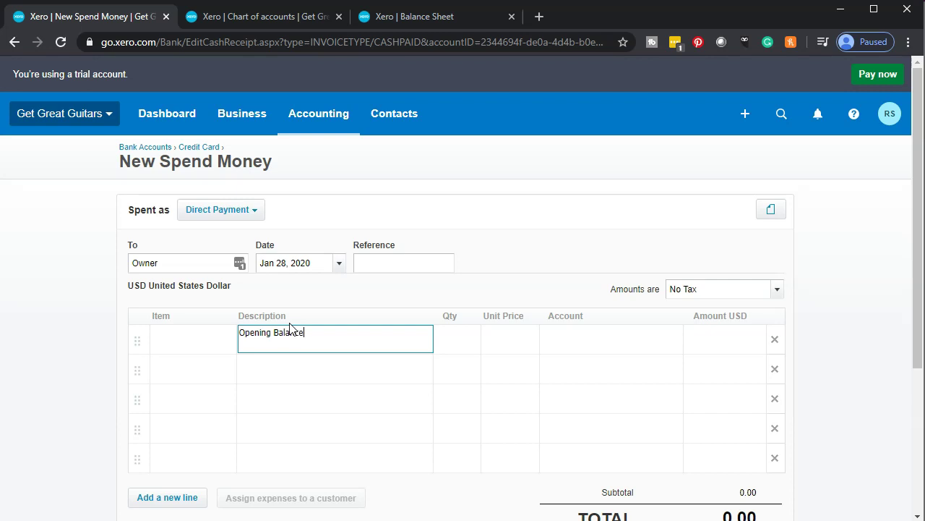
{"action": "left_click", "coordinate": [336, 264]}
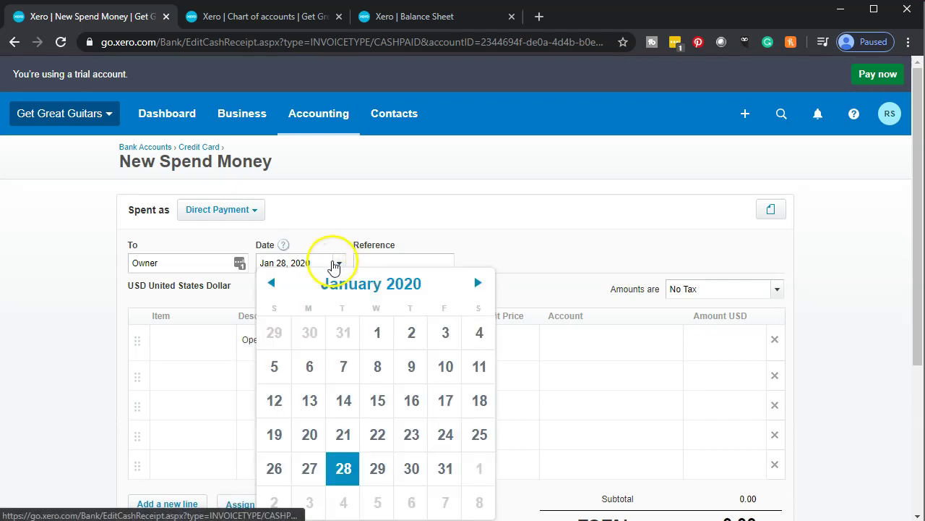
{"action": "left_click", "coordinate": [271, 285]}
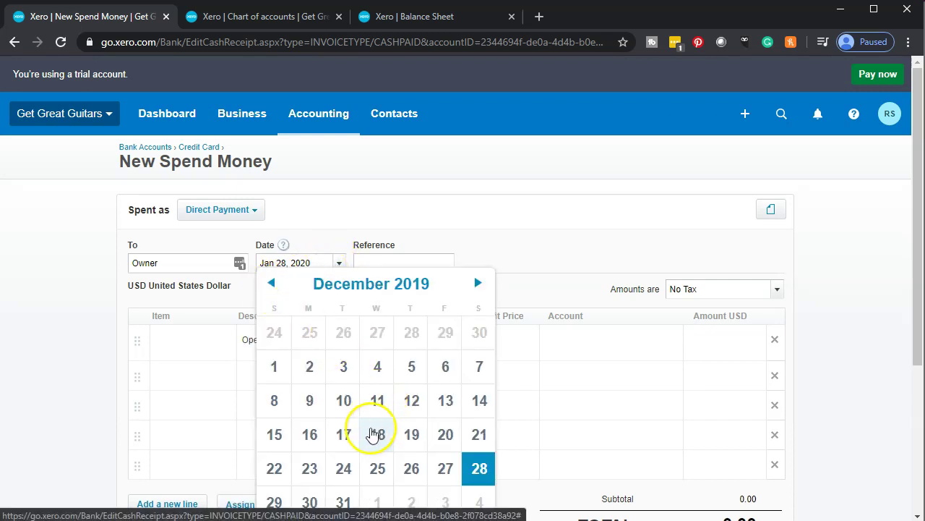
{"action": "left_click", "coordinate": [441, 467]}
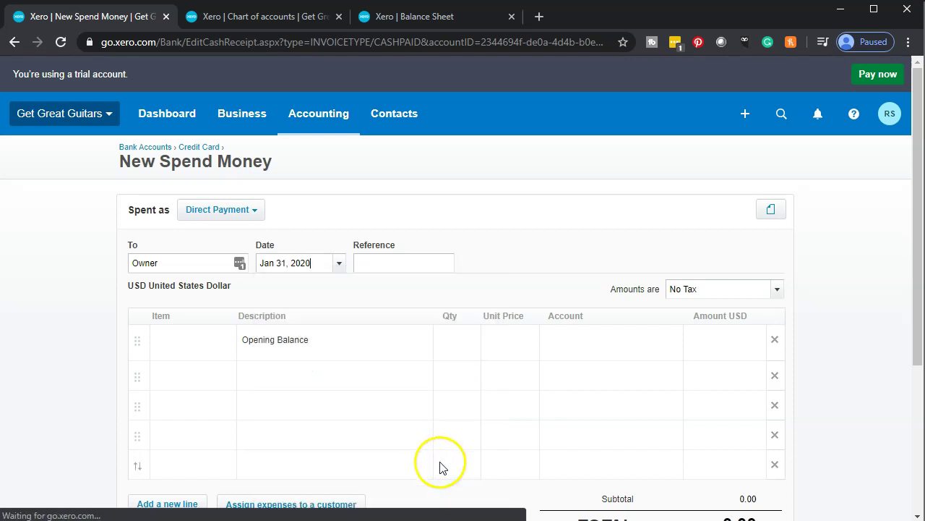
{"action": "left_click", "coordinate": [339, 263]}
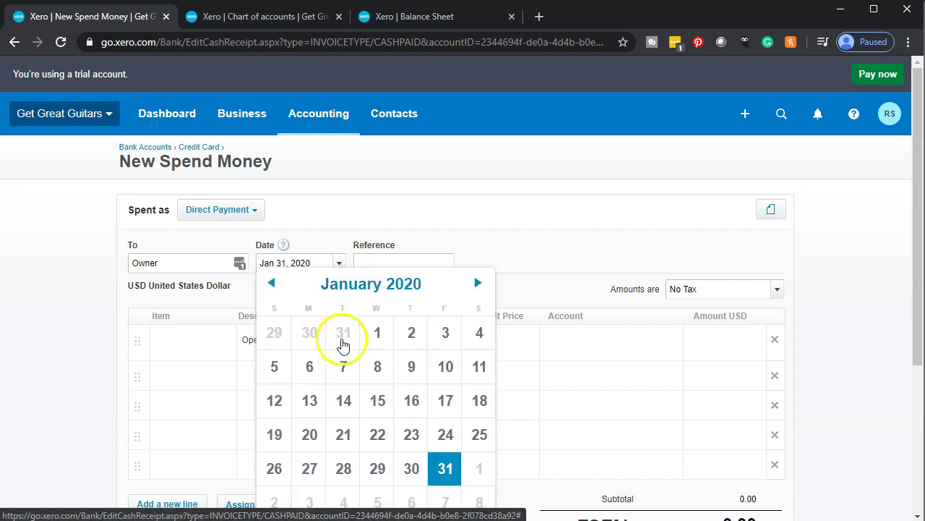
{"action": "left_click", "coordinate": [343, 338]}
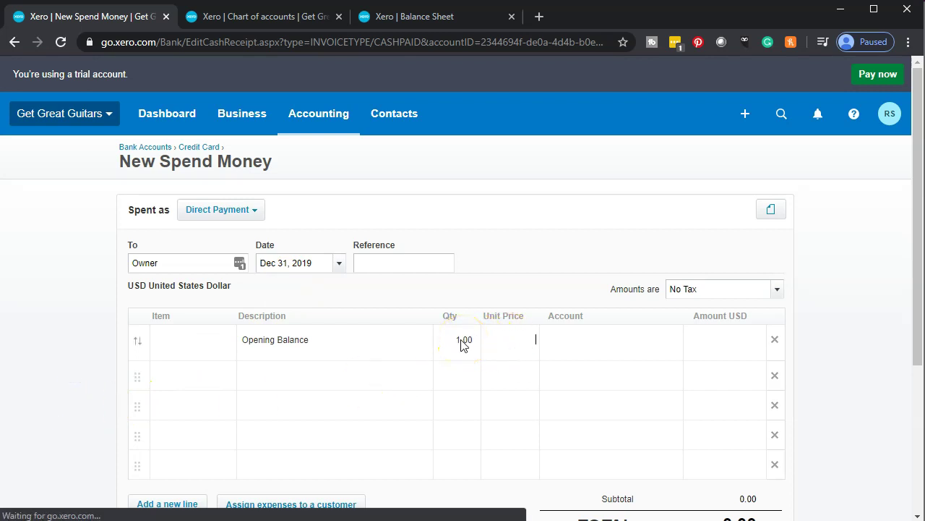
Enter unit price 1,000, code the line to 3900 - Retained Earnings, and save.
{"action": "key", "text": "Tab"}
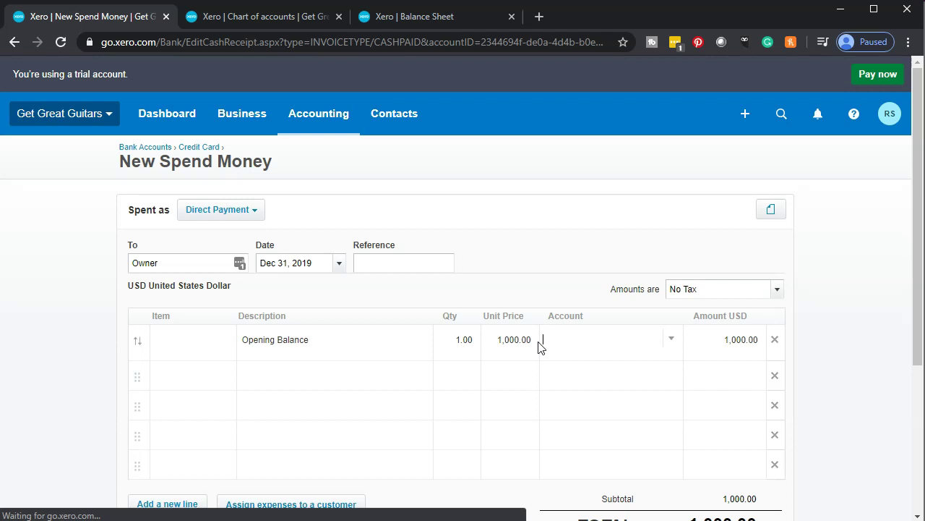
{"action": "left_click", "coordinate": [455, 324]}
{"action": "left_click", "coordinate": [672, 341]}
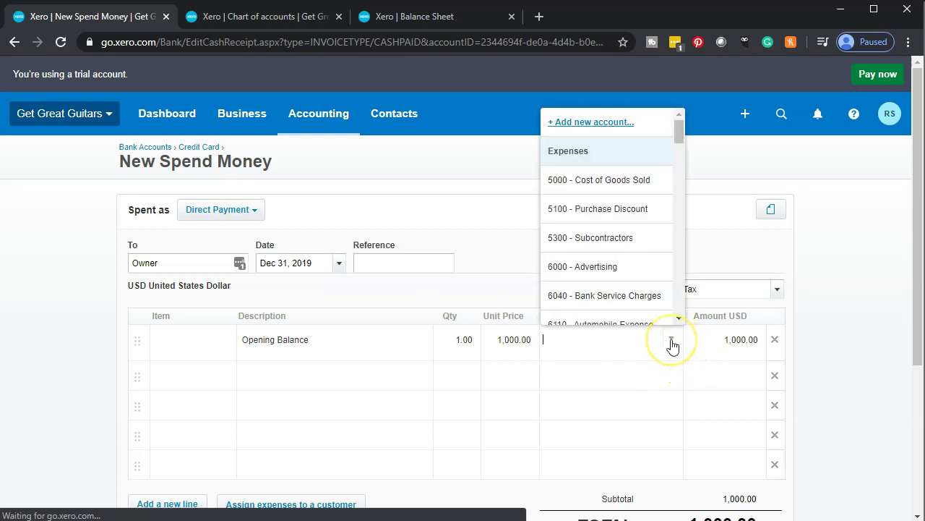
{"action": "left_click", "coordinate": [640, 332]}
{"action": "type", "text": "r"}
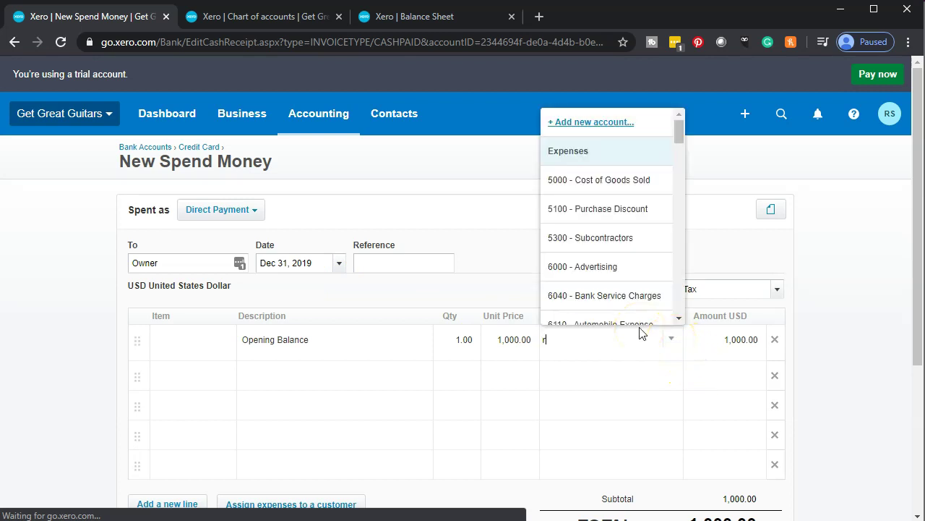
{"action": "type", "text": "etain"}
{"action": "key", "text": "Return"}
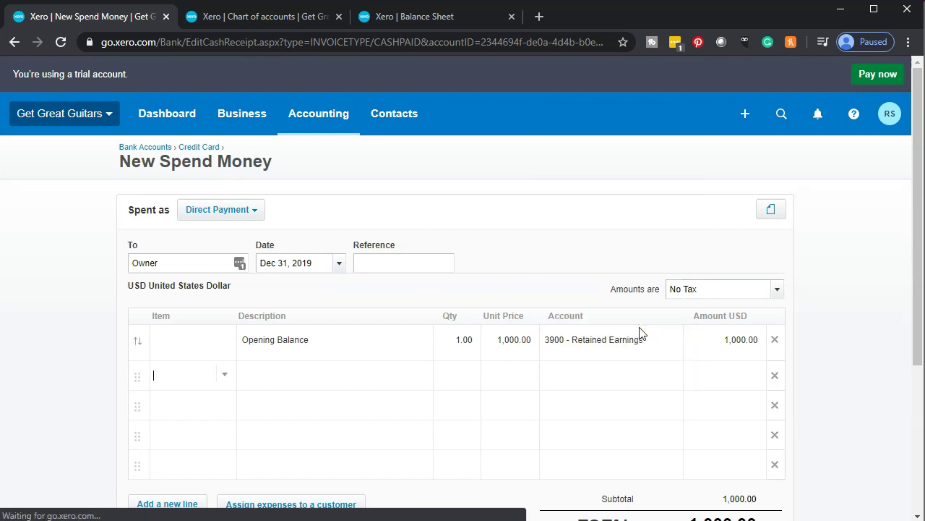
{"action": "left_click", "coordinate": [646, 372]}
{"action": "scroll", "coordinate": [643, 374], "scroll_direction": "down", "scroll_amount": 1}
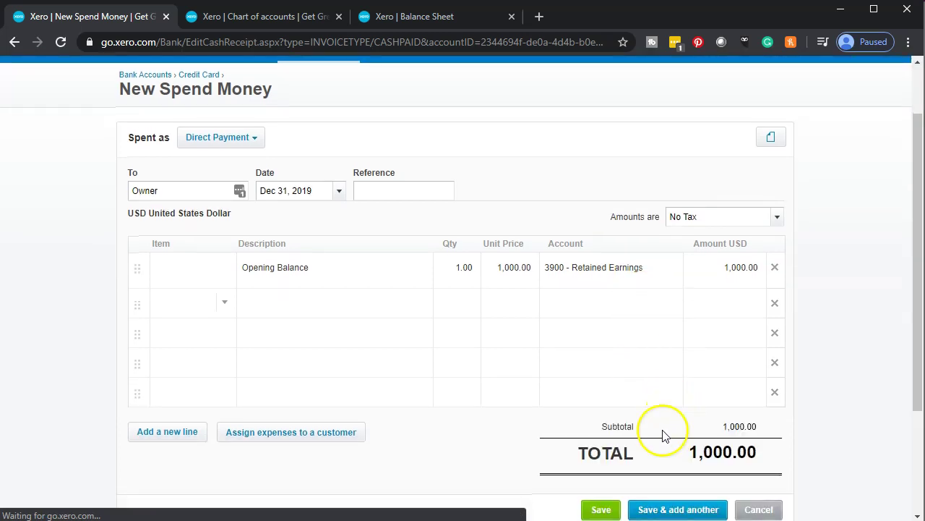
{"action": "left_click", "coordinate": [601, 510]}
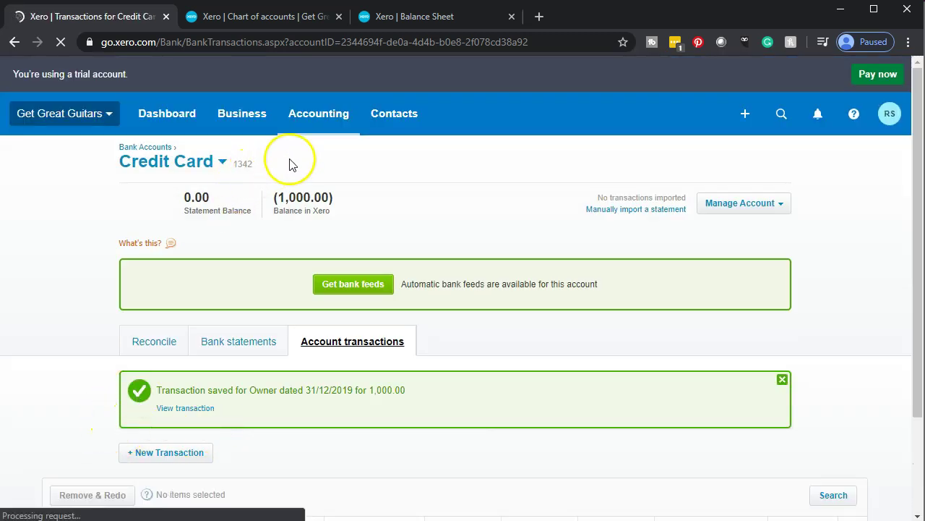
Update the Balance Sheet to show Credit Card 1,000.00 under Current Liabilities.
{"action": "left_click", "coordinate": [424, 23]}
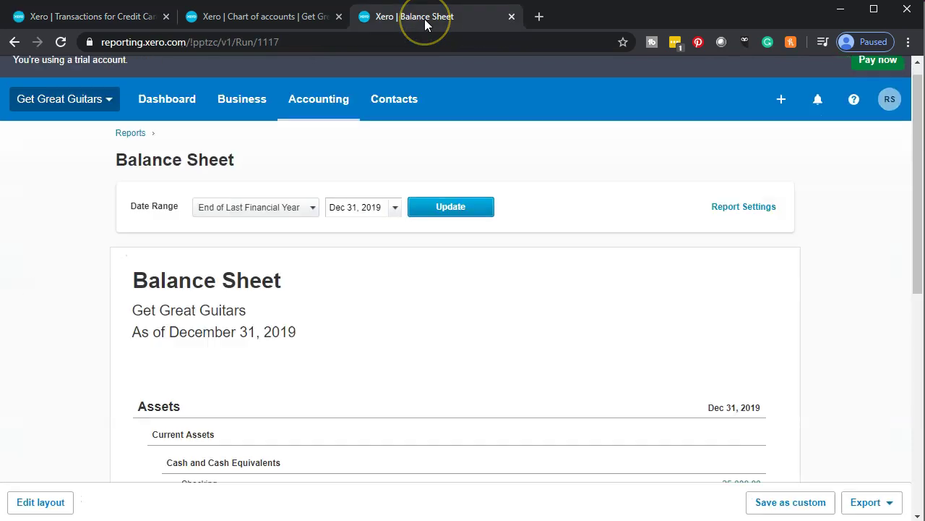
{"action": "left_click", "coordinate": [434, 209]}
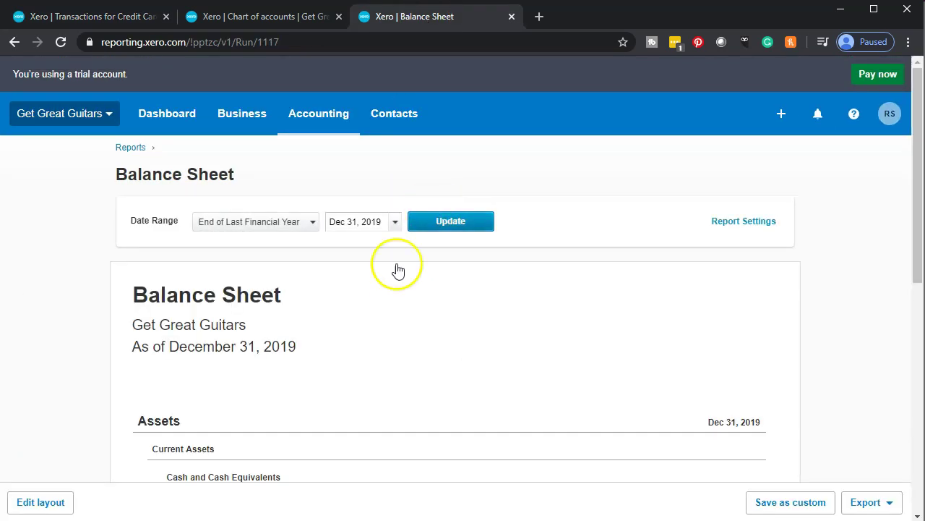
{"action": "scroll", "coordinate": [307, 360], "scroll_direction": "down", "scroll_amount": 2}
{"action": "scroll", "coordinate": [275, 333], "scroll_direction": "down", "scroll_amount": 2}
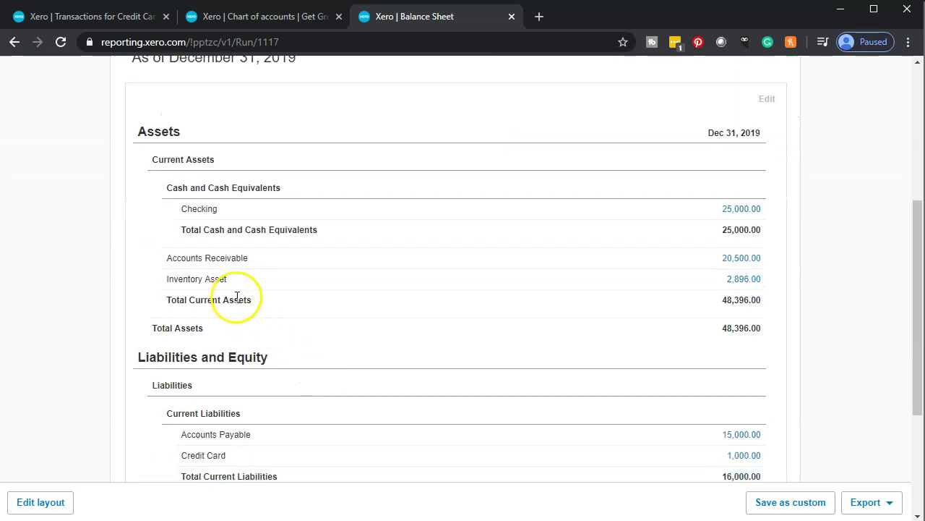
{"action": "scroll", "coordinate": [206, 230], "scroll_direction": "down", "scroll_amount": 1}
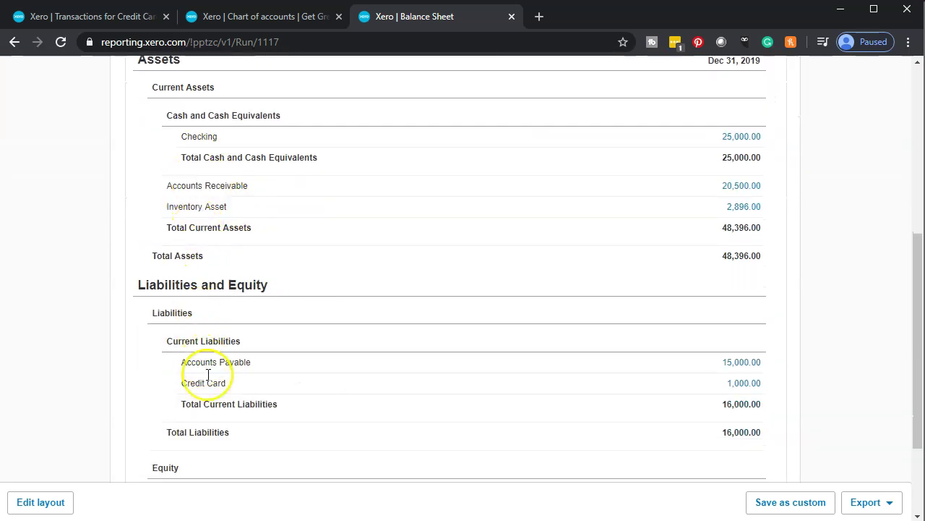
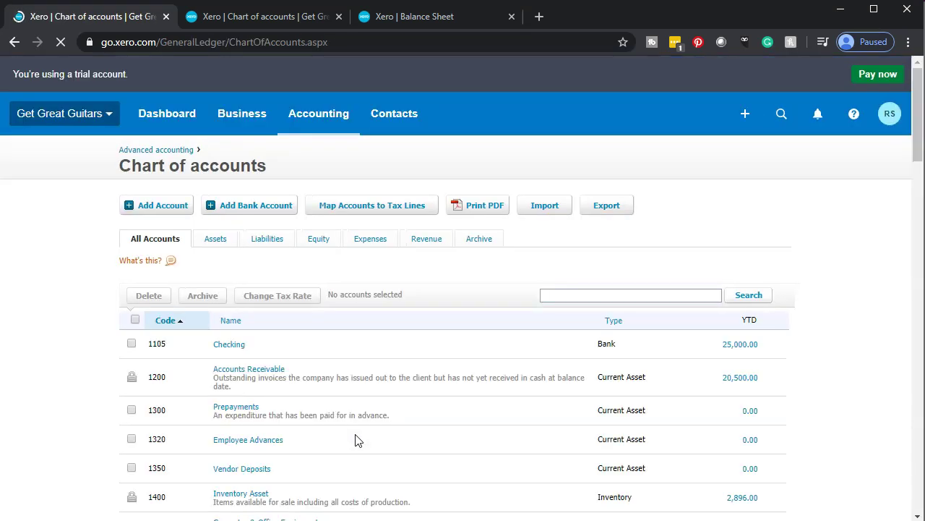
Sort the chart of accounts by Type and find Credit Card (2052) showing a (1,000.00) YTD balance.
{"action": "left_click", "coordinate": [403, 434]}
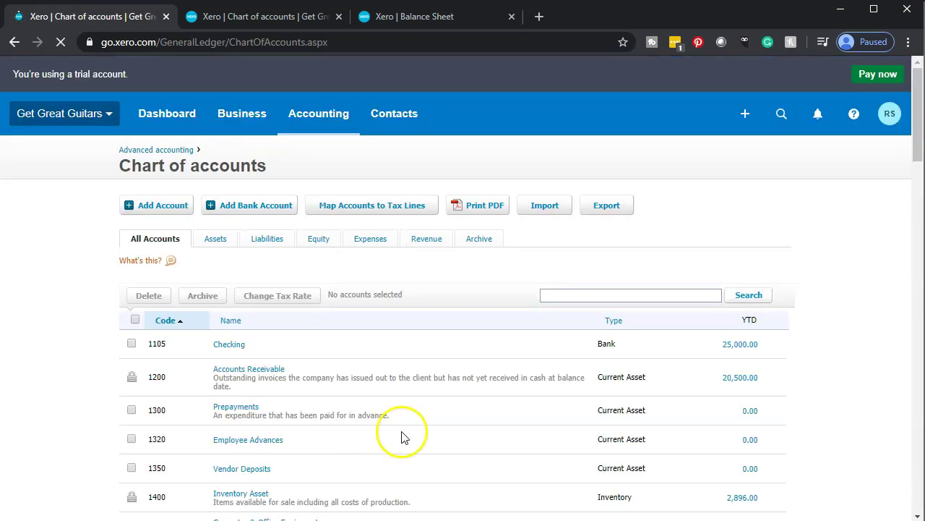
{"action": "scroll", "coordinate": [403, 435], "scroll_direction": "down", "scroll_amount": 3}
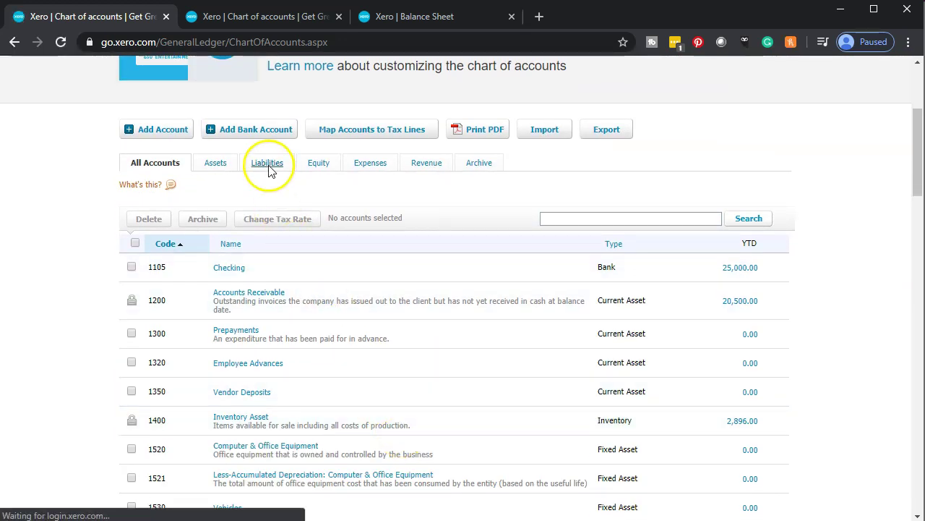
{"action": "left_click", "coordinate": [615, 246]}
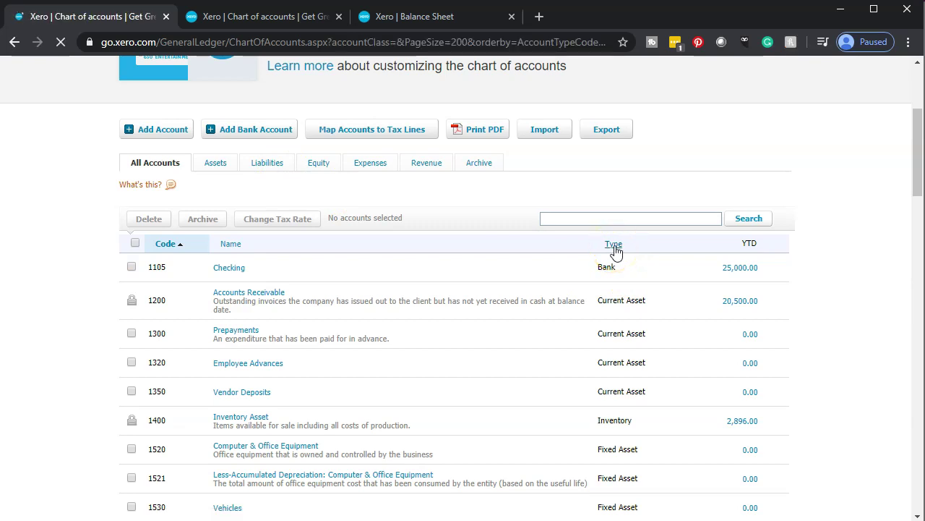
{"action": "scroll", "coordinate": [425, 398], "scroll_direction": "down", "scroll_amount": 2}
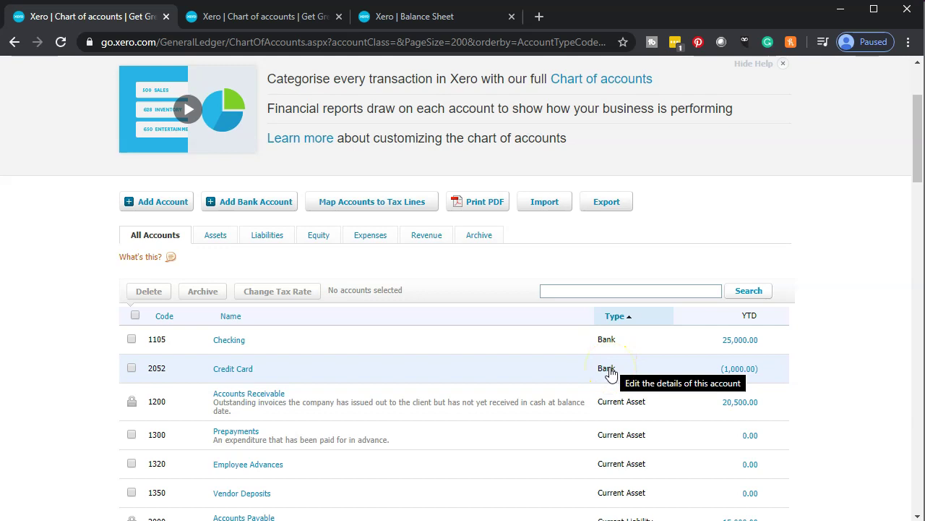
Bring up the Balance Sheet as of Dec 31, 2019, zoomed in on the liabilities section.
{"action": "left_click", "coordinate": [420, 18]}
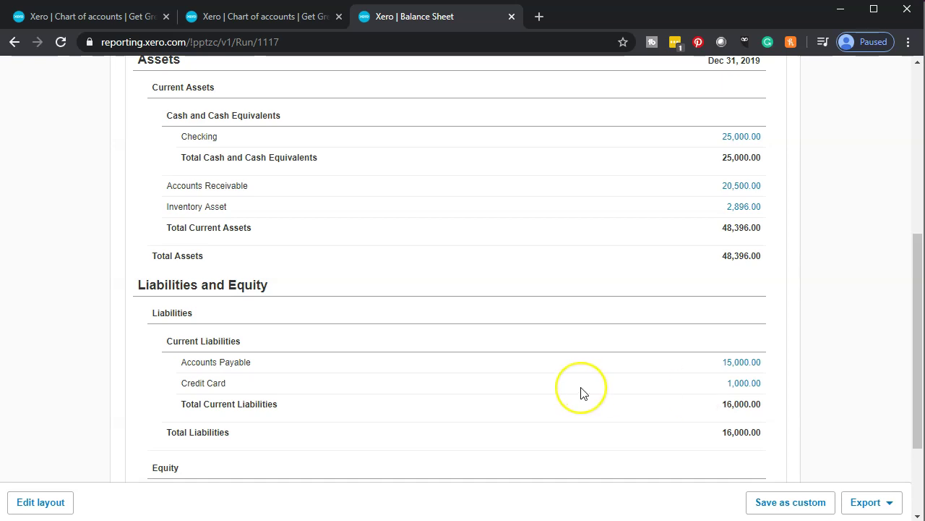
{"action": "key", "text": "ctrl+plus"}
{"action": "key", "text": "ctrl+plus"}
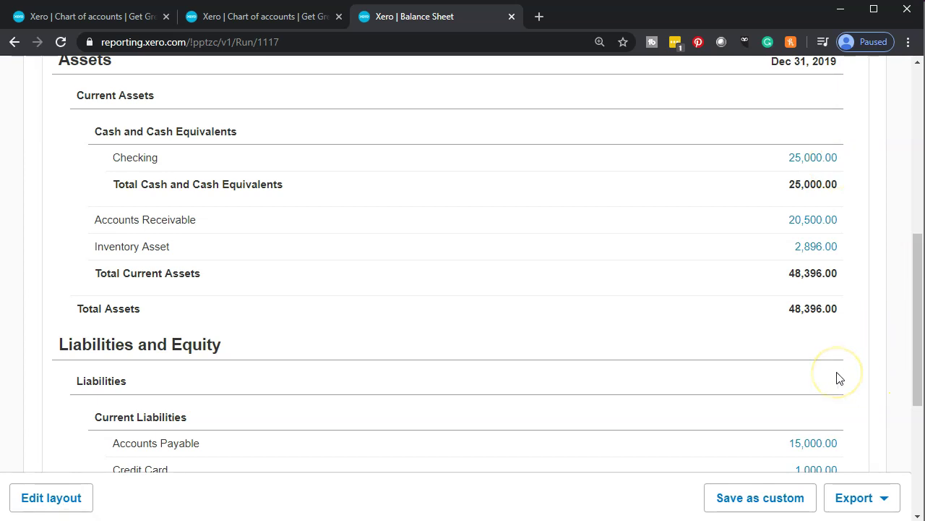
{"action": "scroll", "coordinate": [839, 378], "scroll_direction": "down", "scroll_amount": 1}
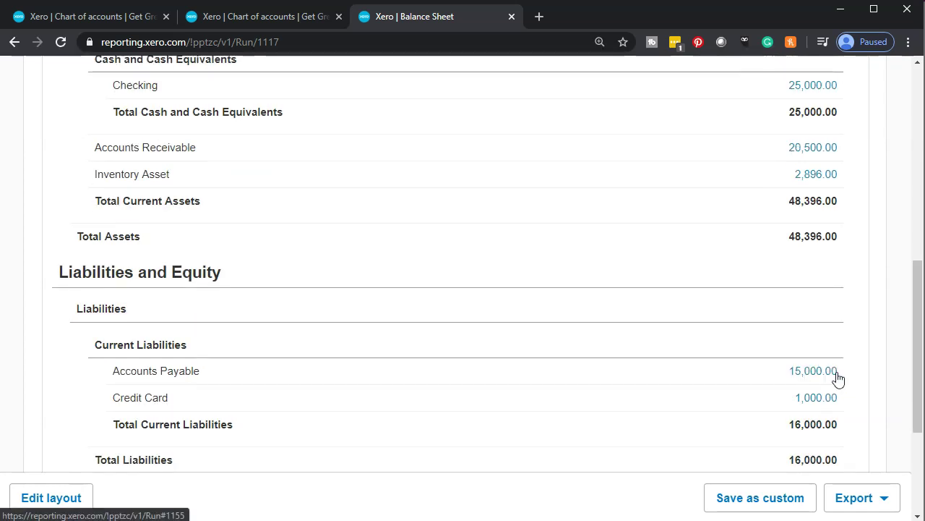
Point out the 1,000.00 Credit Card current liability within total liabilities of 16,000.00.
{"action": "left_click", "coordinate": [840, 402]}
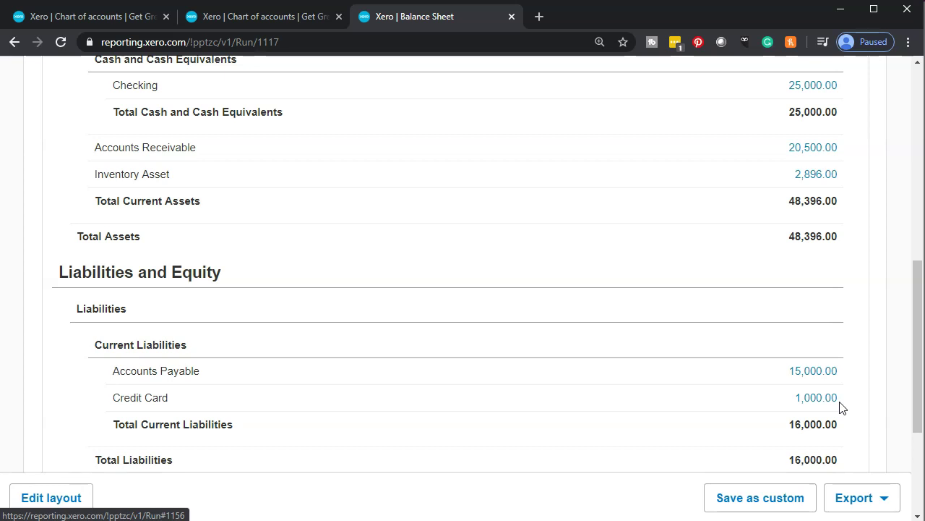
{"action": "left_click", "coordinate": [821, 407]}
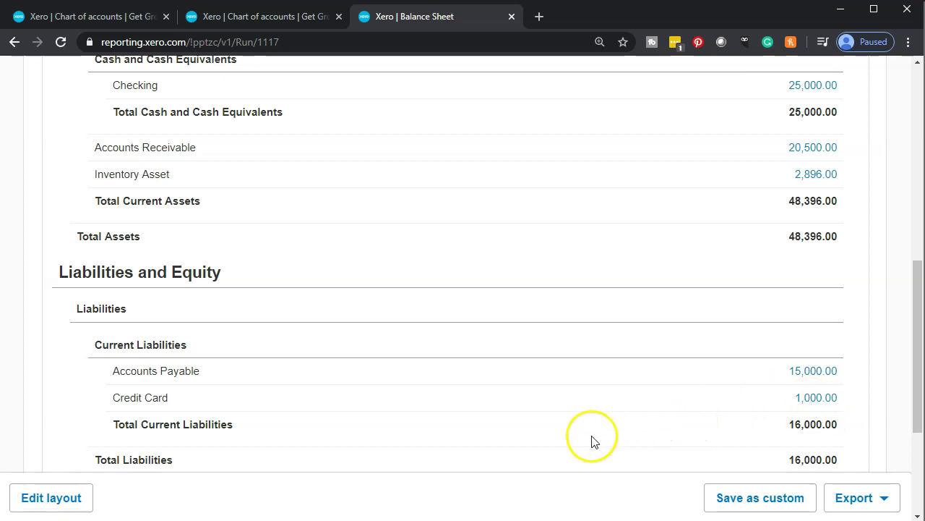
{"action": "scroll", "coordinate": [589, 437], "scroll_direction": "up", "scroll_amount": 1}
{"action": "scroll", "coordinate": [589, 438], "scroll_direction": "up", "scroll_amount": 6}
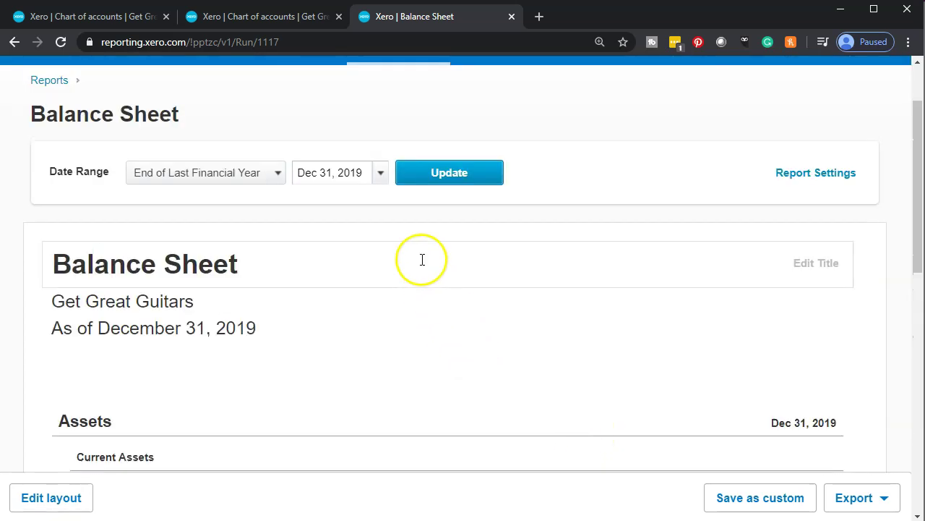
{"action": "scroll", "coordinate": [421, 260], "scroll_direction": "down", "scroll_amount": 6}
{"action": "scroll", "coordinate": [421, 266], "scroll_direction": "down", "scroll_amount": 3}
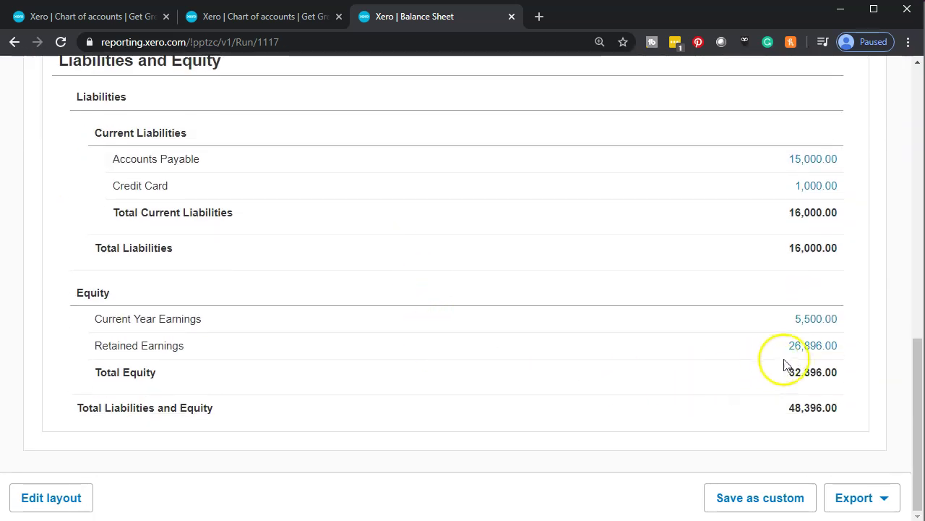
Review the Retained Earnings 26,896.00 transactions, including the 1,000.00 Owner debit, then return to the Balance Sheet.
{"action": "left_click", "coordinate": [805, 352]}
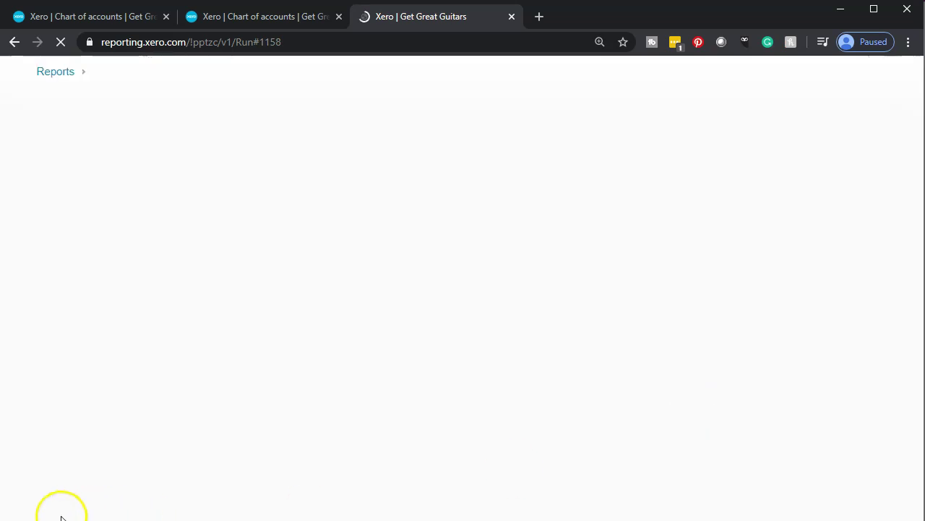
{"action": "scroll", "coordinate": [280, 406], "scroll_direction": "down", "scroll_amount": 2}
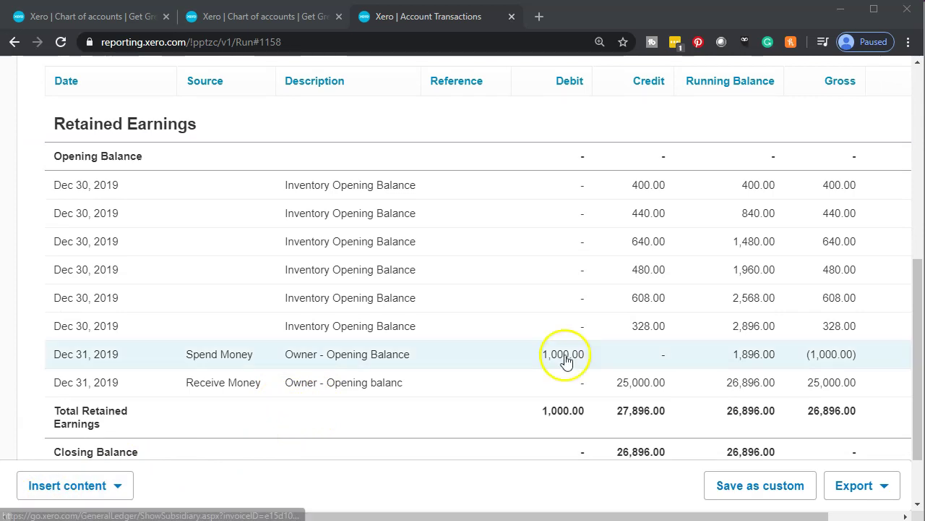
{"action": "scroll", "coordinate": [299, 421], "scroll_direction": "up", "scroll_amount": 5}
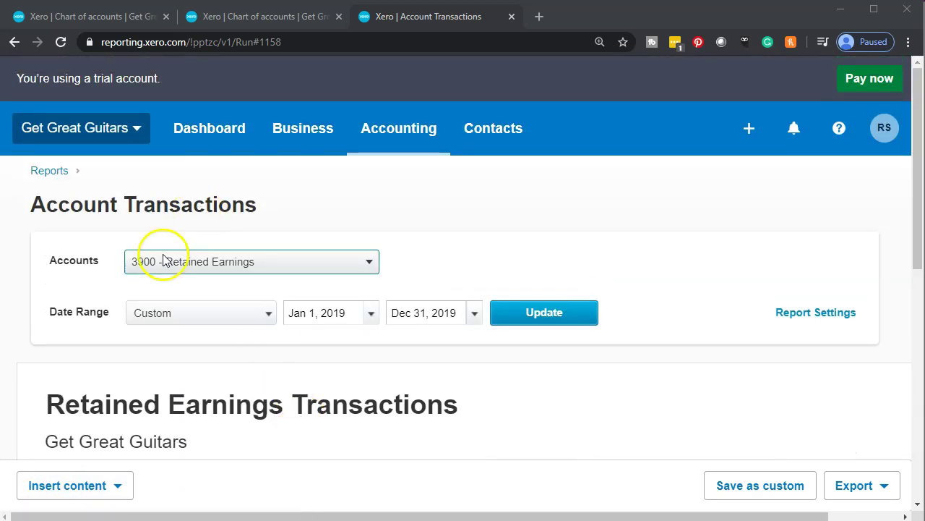
{"action": "left_click", "coordinate": [13, 42]}
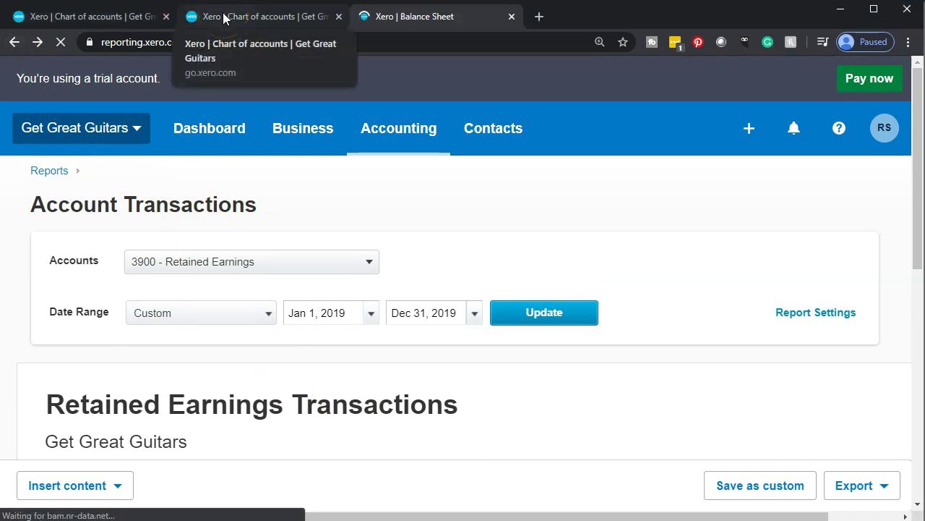
Open the Income Statement for the year ended Dec 31, 2020, showing nil Gross Profit and Net Income.
{"action": "left_click", "coordinate": [224, 17]}
{"action": "scroll", "coordinate": [307, 349], "scroll_direction": "up", "scroll_amount": 3}
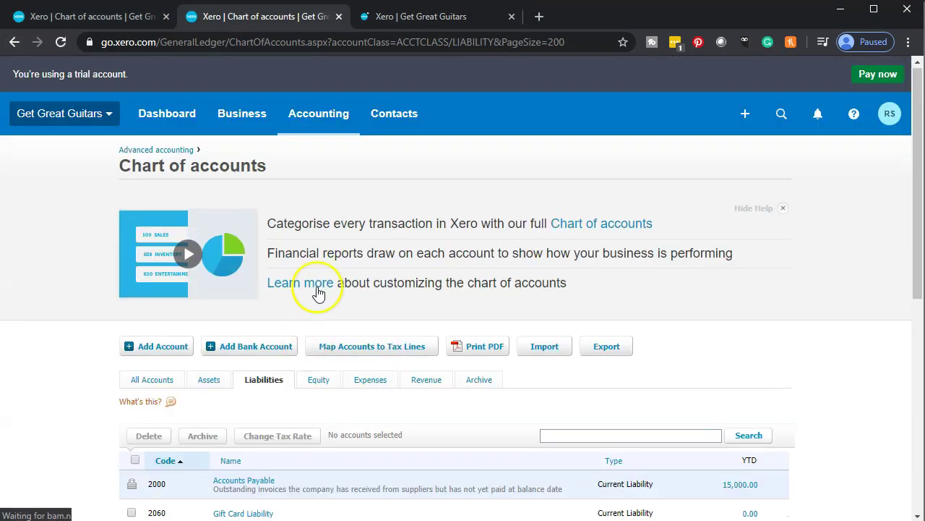
{"action": "left_click", "coordinate": [316, 124]}
{"action": "left_click", "coordinate": [354, 402]}
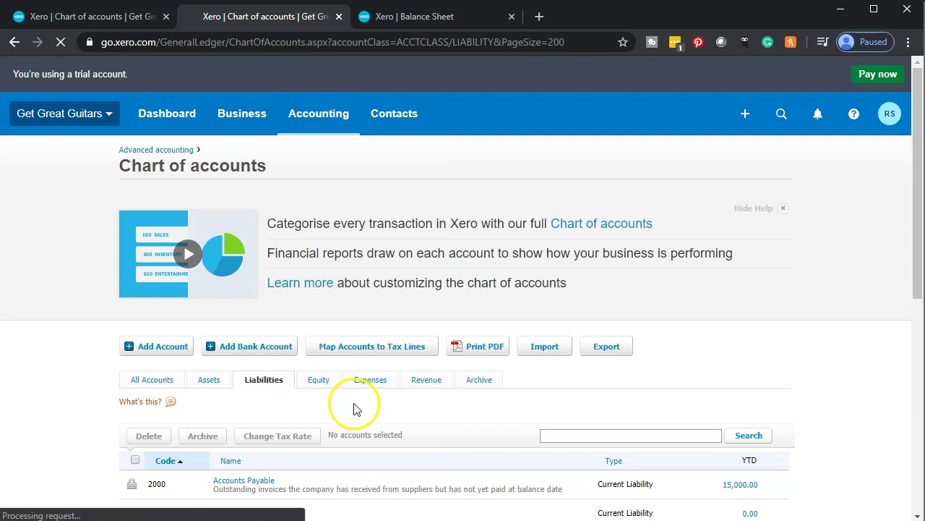
{"action": "scroll", "coordinate": [303, 319], "scroll_direction": "down", "scroll_amount": 3}
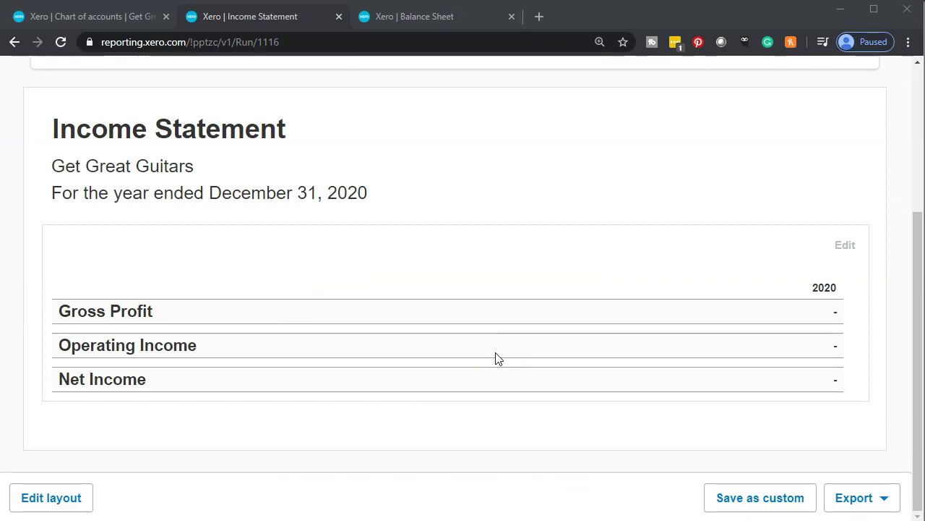
{"action": "scroll", "coordinate": [496, 358], "scroll_direction": "up", "scroll_amount": 3}
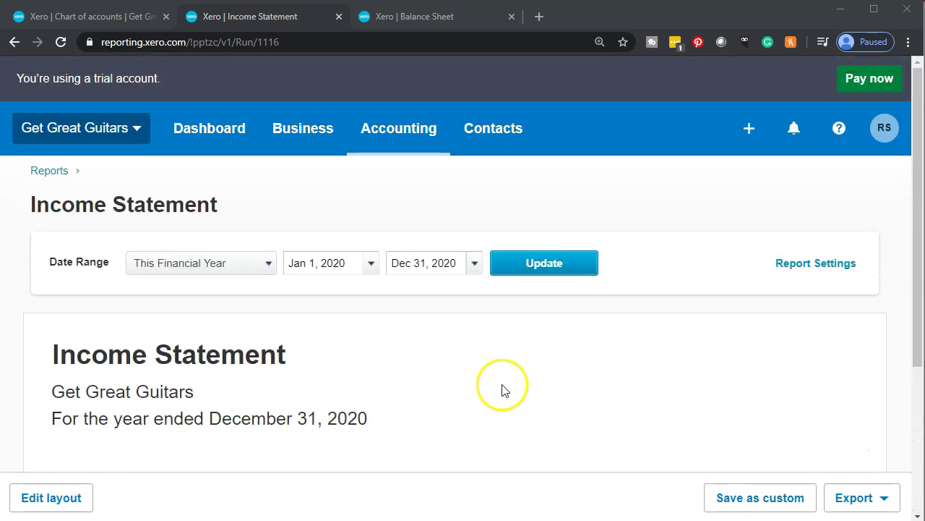
Check the dashboard's Credit Card account: (1,000.00) balance in Xero versus 0.00 statement balance.
{"action": "left_click", "coordinate": [101, 18]}
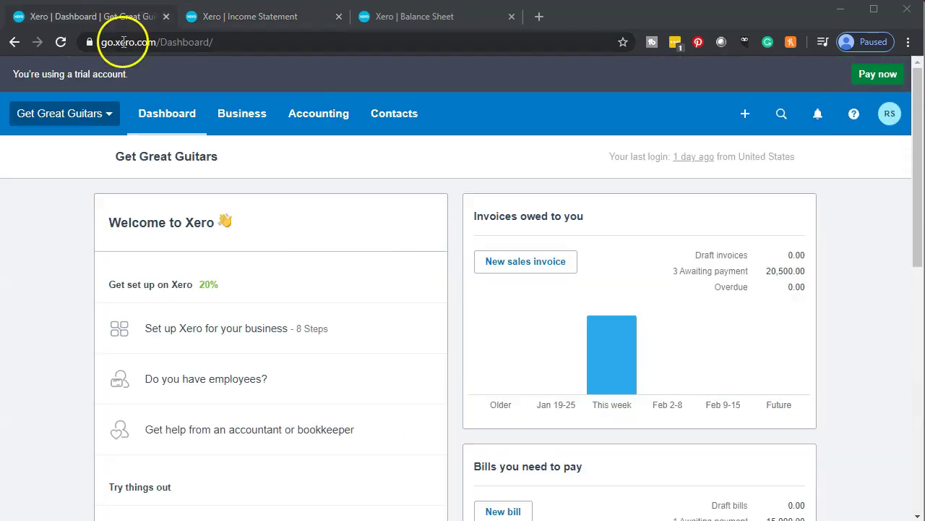
{"action": "left_click", "coordinate": [158, 116]}
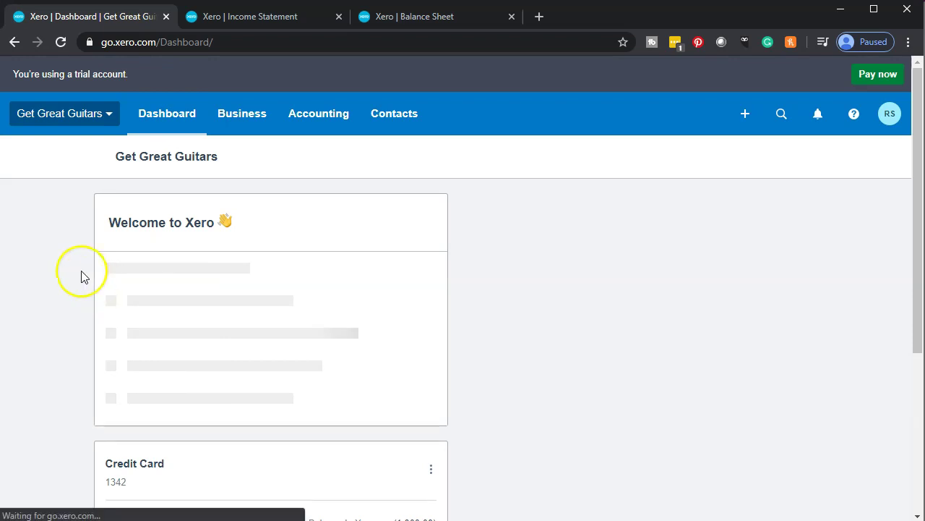
{"action": "scroll", "coordinate": [83, 278], "scroll_direction": "down", "scroll_amount": 2}
{"action": "scroll", "coordinate": [83, 279], "scroll_direction": "down", "scroll_amount": 3}
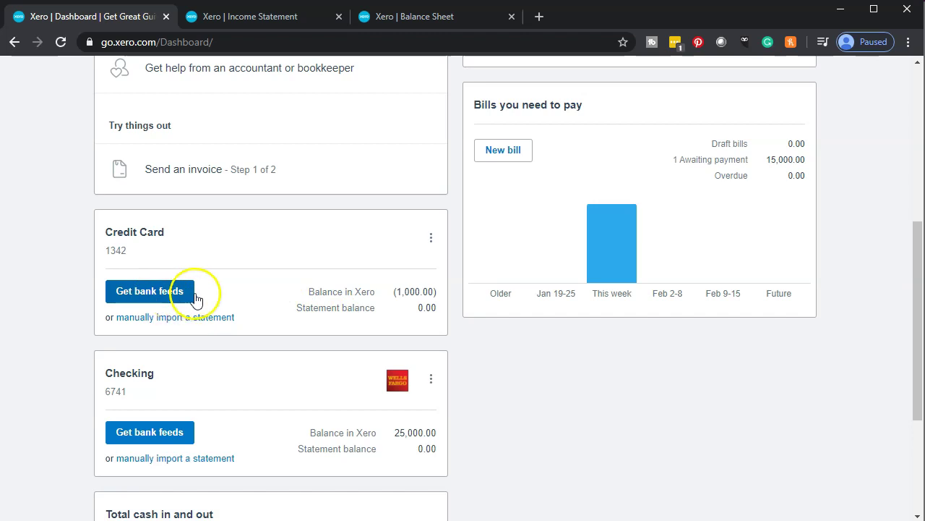
{"action": "left_click", "coordinate": [431, 238]}
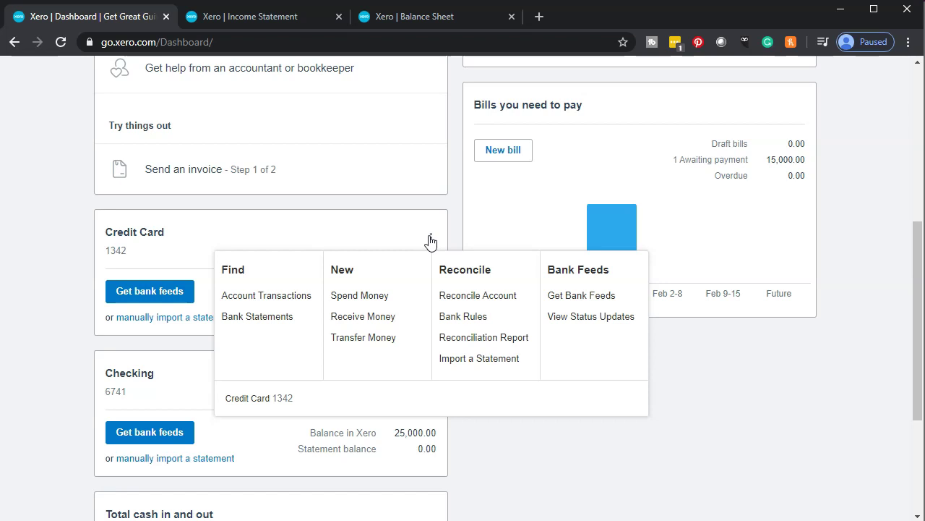
{"action": "left_click", "coordinate": [391, 226]}
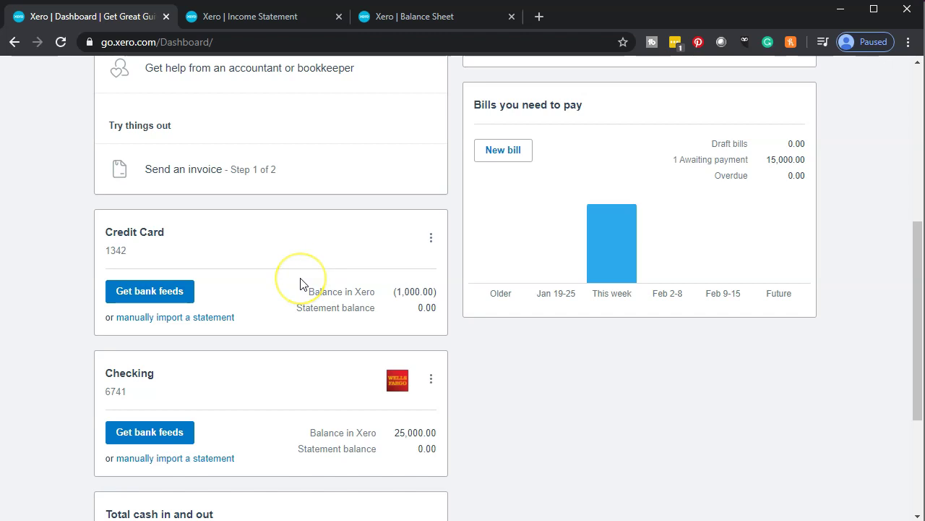